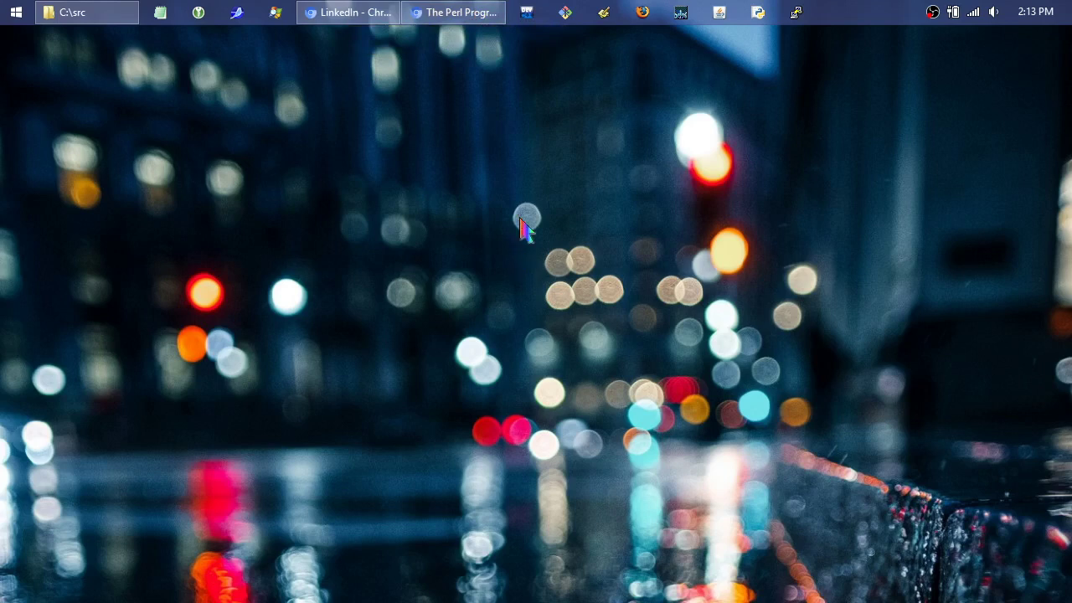
# - Switch to the perl.org browser window and open the Strawberry Perl site from the Windows section of the download page
pyautogui.click(450, 15)
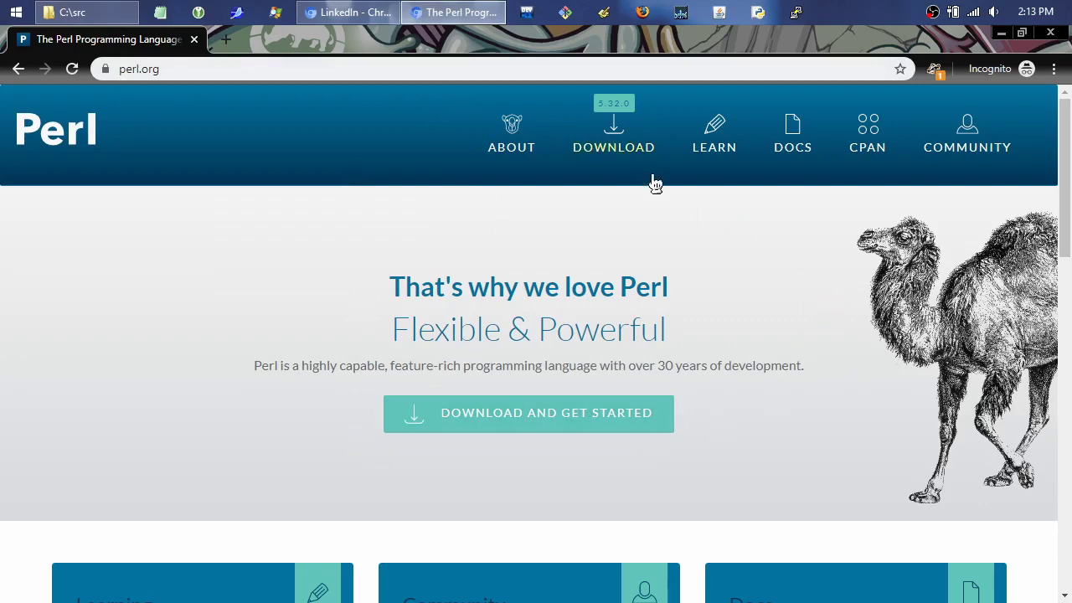
pyautogui.click(618, 134)
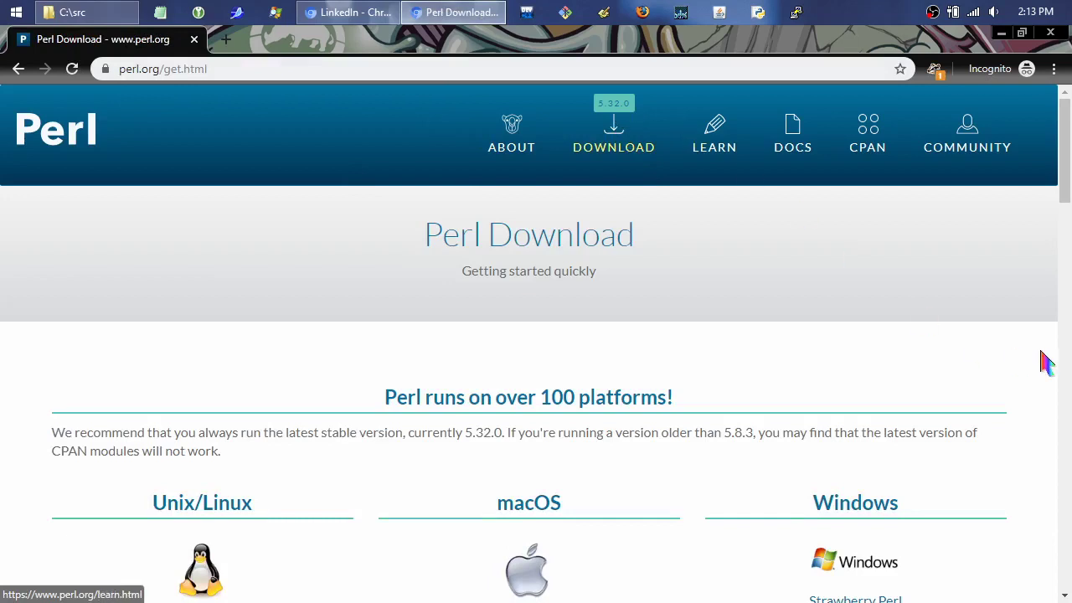
pyautogui.moveTo(1070, 139); pyautogui.dragTo(1070, 207)
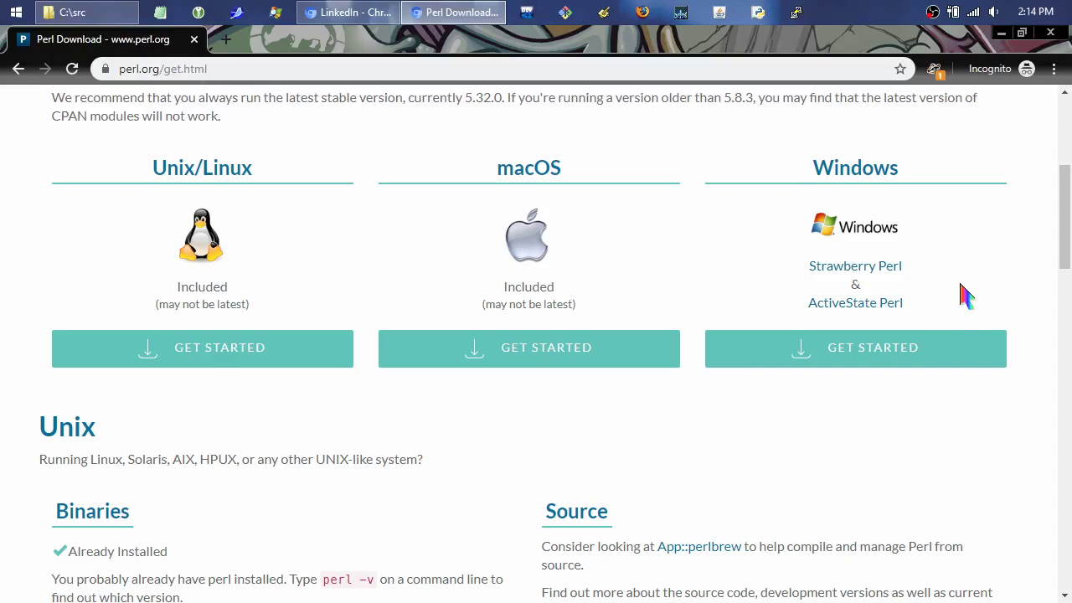
pyautogui.click(879, 268)
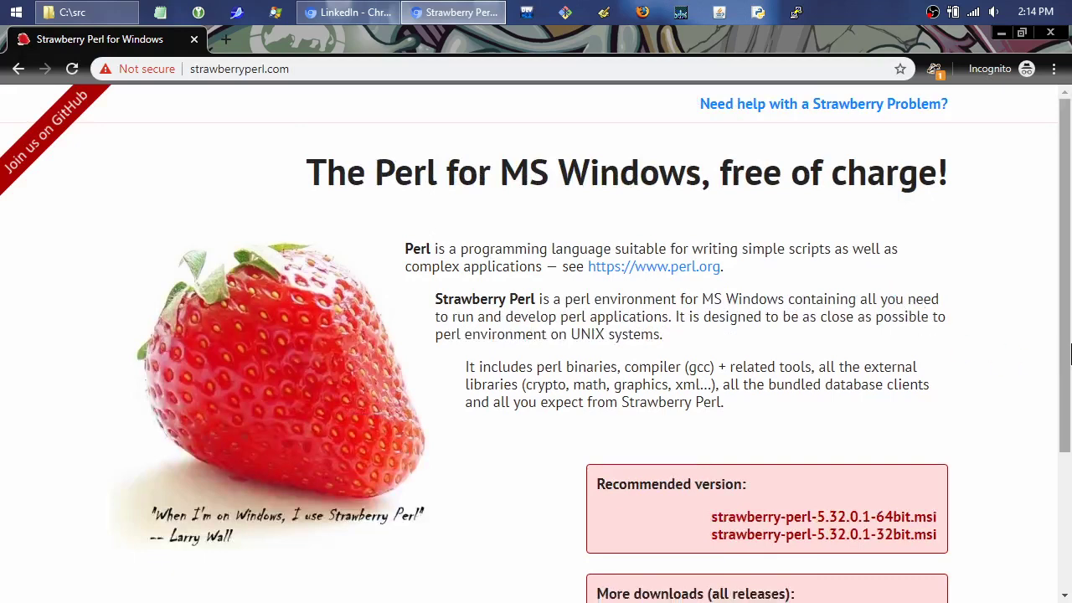
# - Examine the description of what Strawberry Perl includes, highlighting the paragraph on binaries, compiler and libraries
pyautogui.moveTo(1066, 354); pyautogui.dragTo(1069, 411)
pyautogui.moveTo(480, 285); pyautogui.dragTo(918, 341)
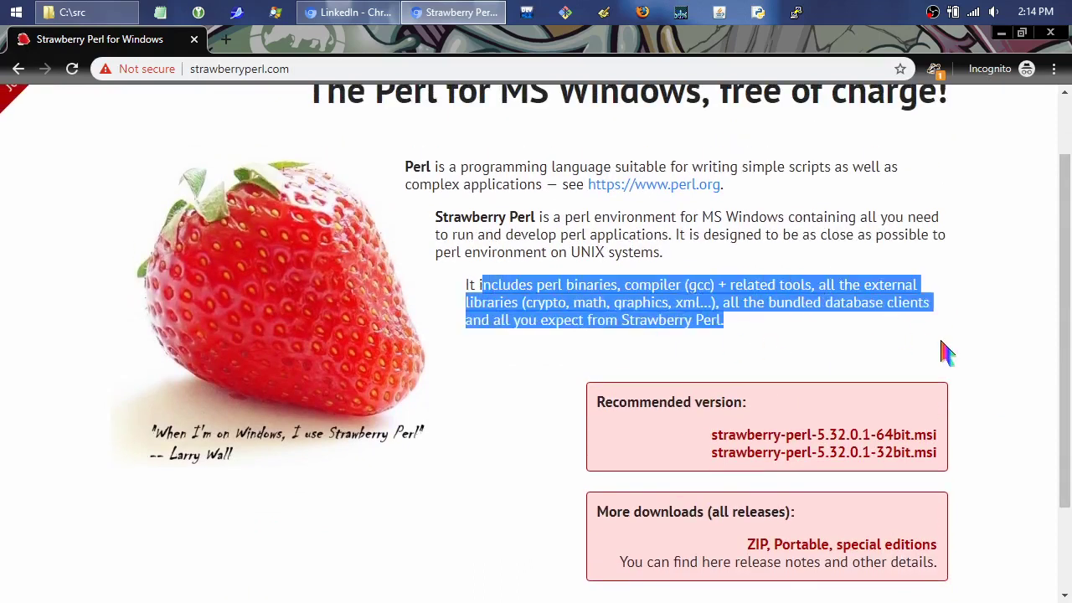
pyautogui.click(981, 350)
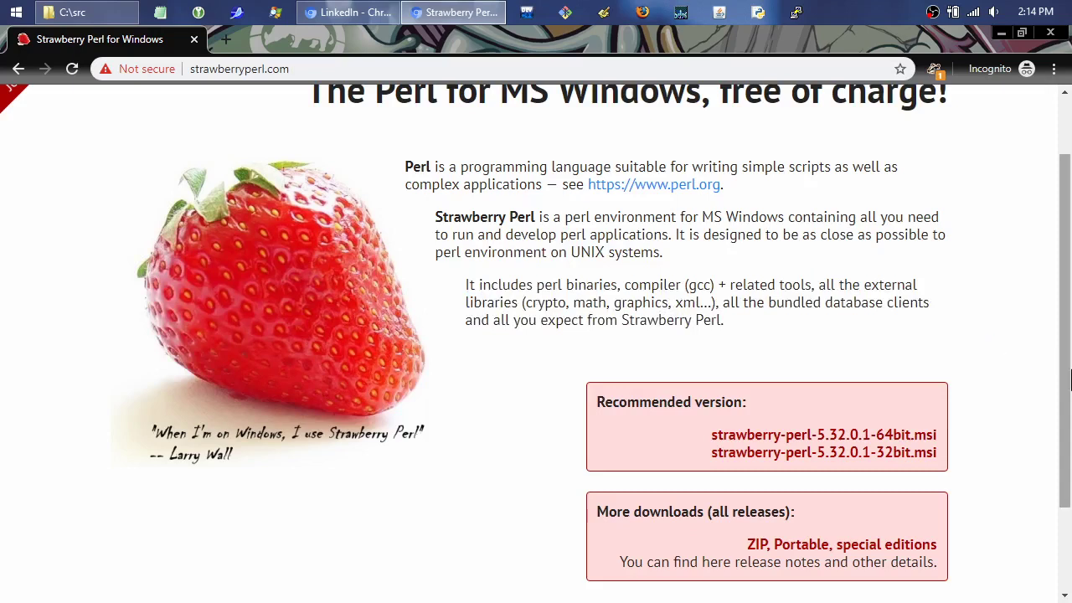
# - Start downloading strawberry-perl-5.32.0.1-64bit.msi into C:\src, cancel the download and dismiss its entry
pyautogui.click(914, 439)
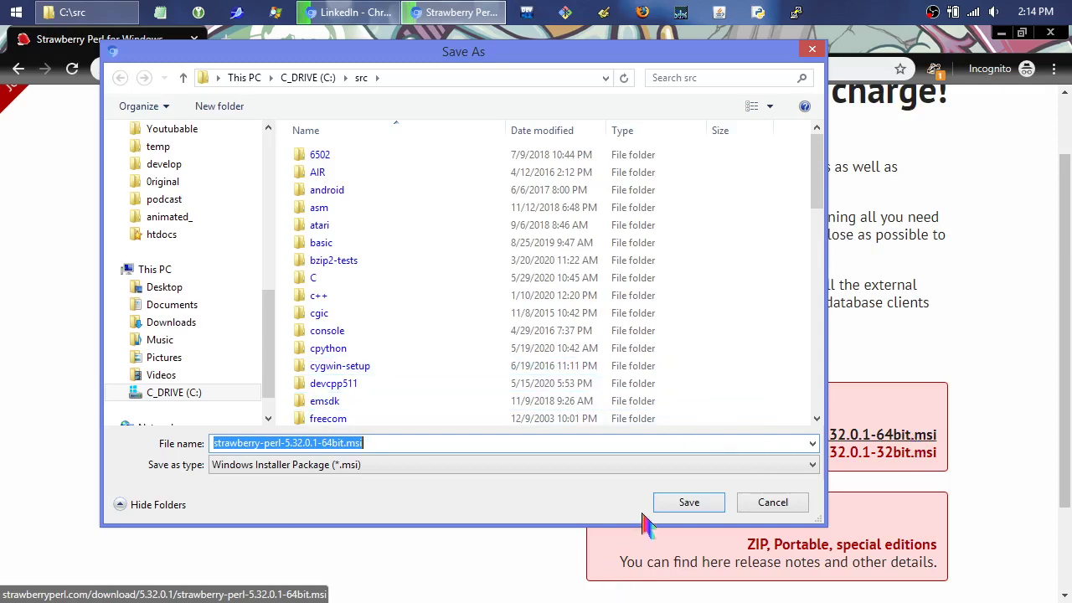
pyautogui.click(689, 502)
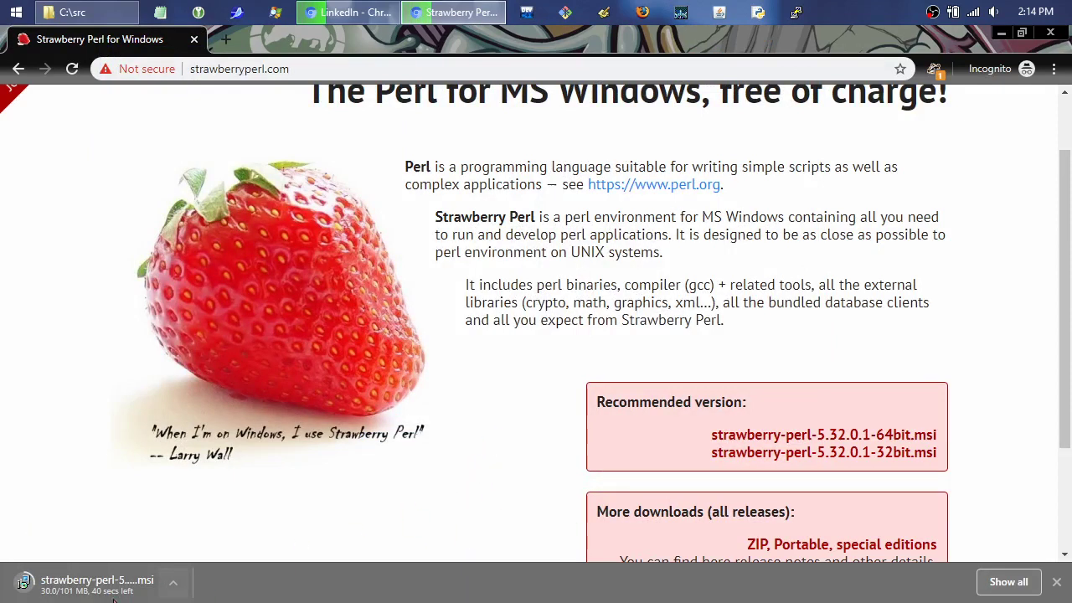
pyautogui.click(172, 581)
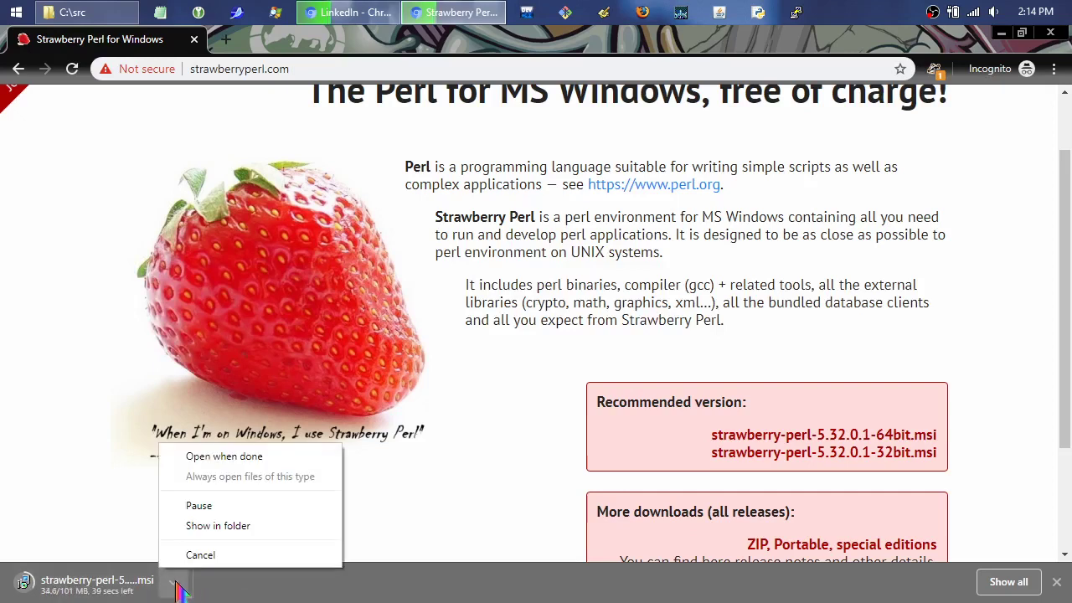
pyautogui.click(227, 557)
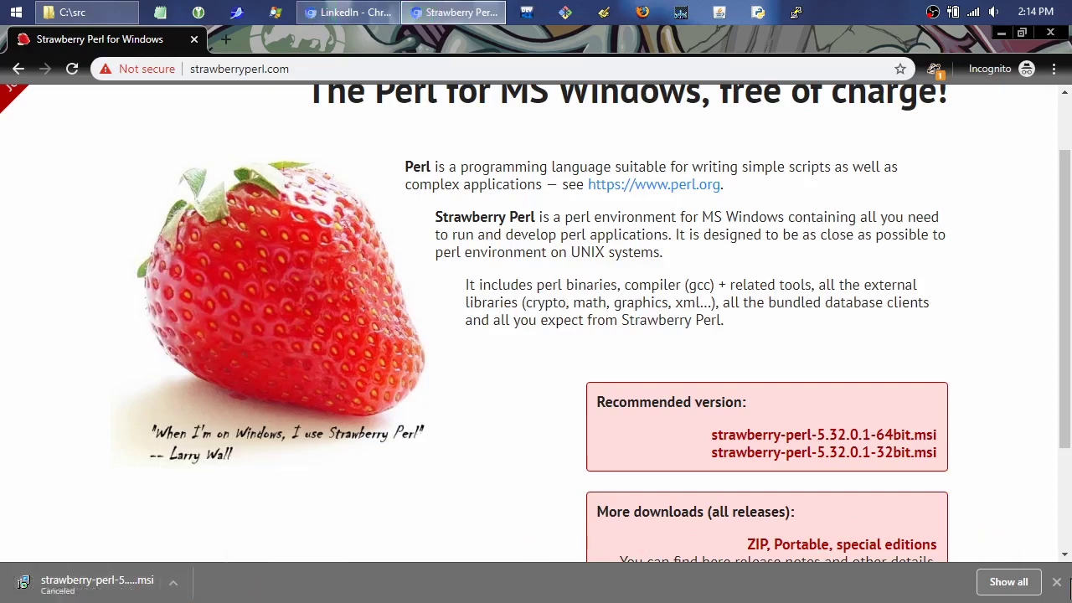
pyautogui.click(1057, 582)
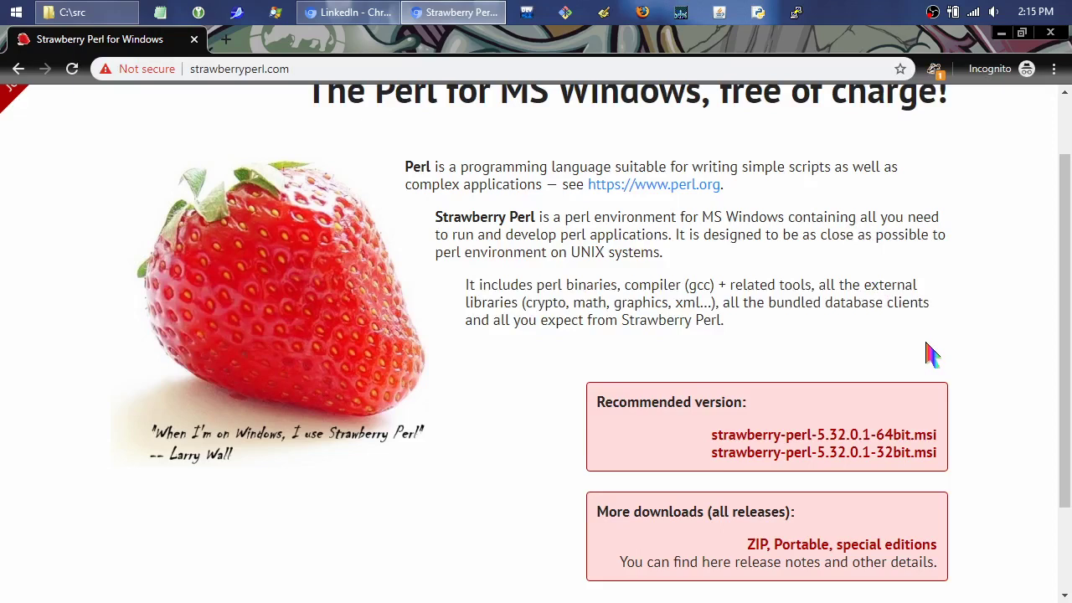
# - Close the Strawberry Perl page and open the Perl folder inside C:\src in File Explorer
pyautogui.click(195, 40)
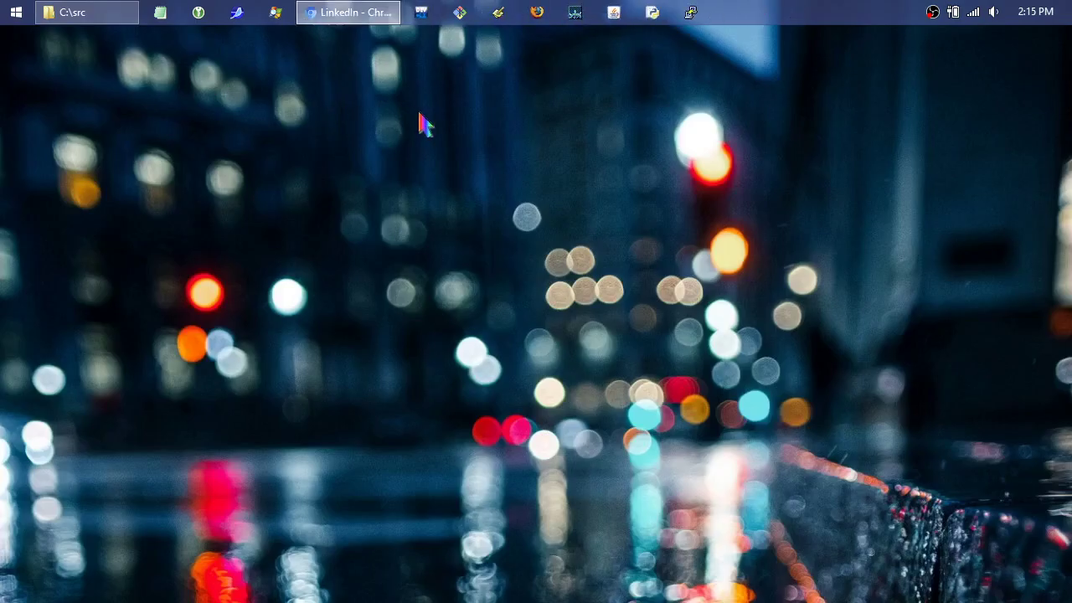
pyautogui.click(77, 13)
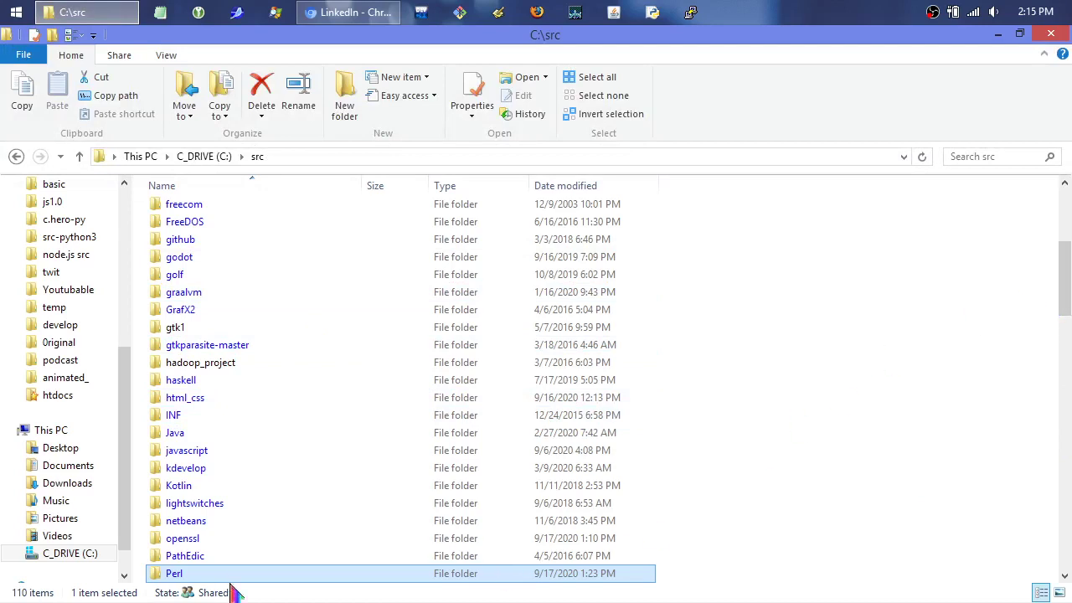
pyautogui.moveTo(191, 576)
pyautogui.doubleClick(174, 574)
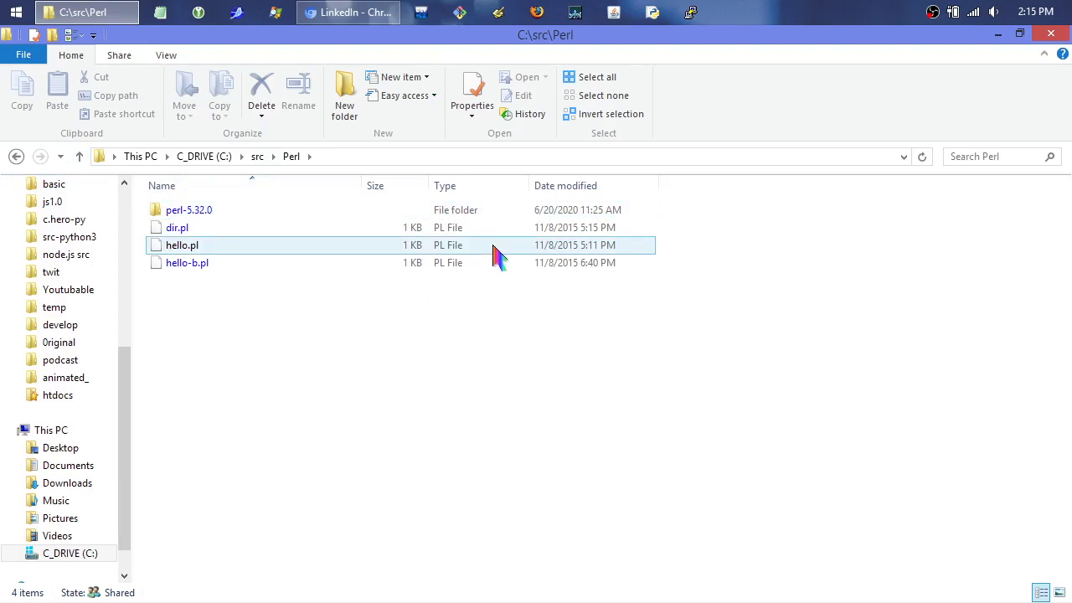
# - Open perl.org in a new incognito Chromium window and maximize the window
pyautogui.click(356, 13)
pyautogui.rightClick(356, 13)
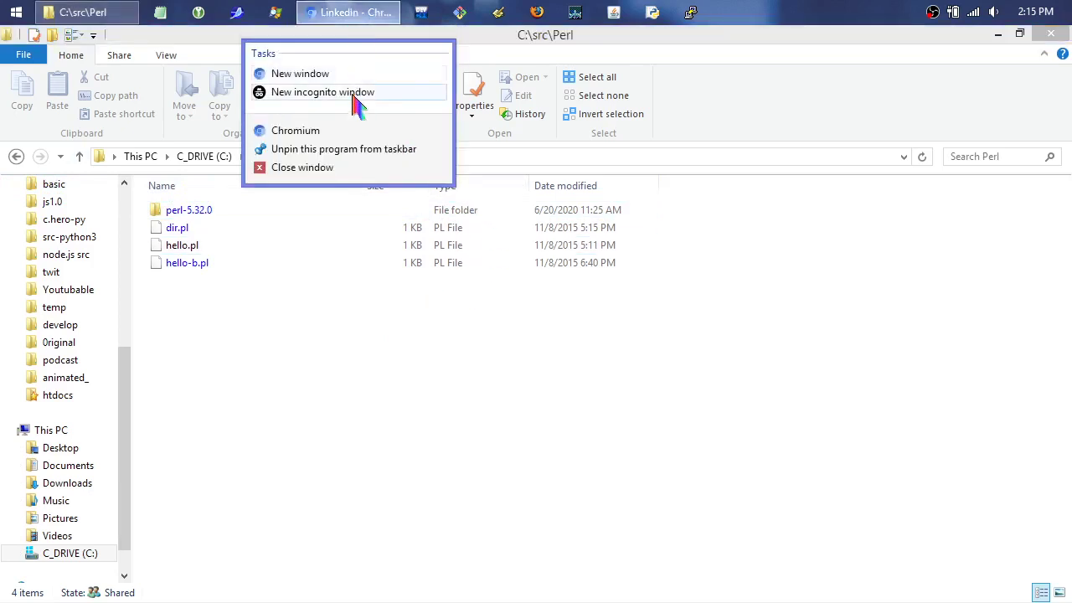
pyautogui.click(353, 91)
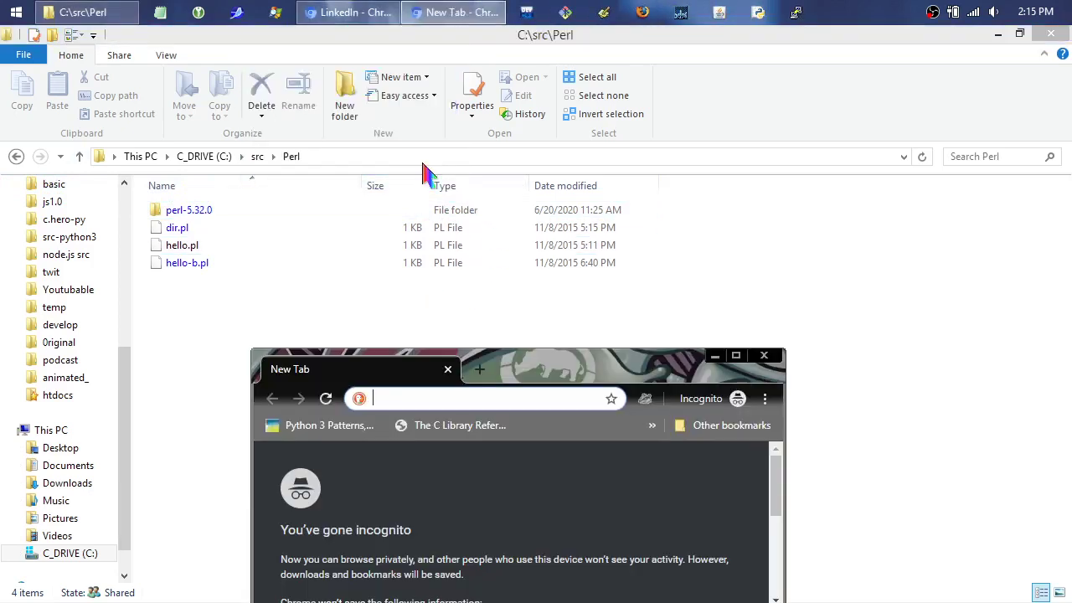
pyautogui.write('perl:')
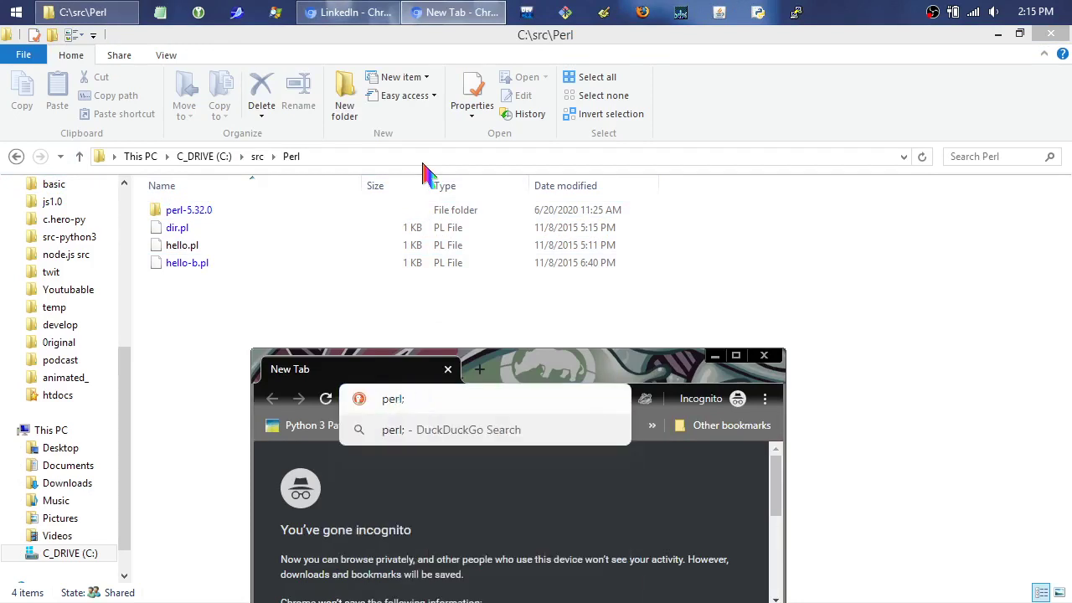
pyautogui.press('BackSpace')
pyautogui.write('.')
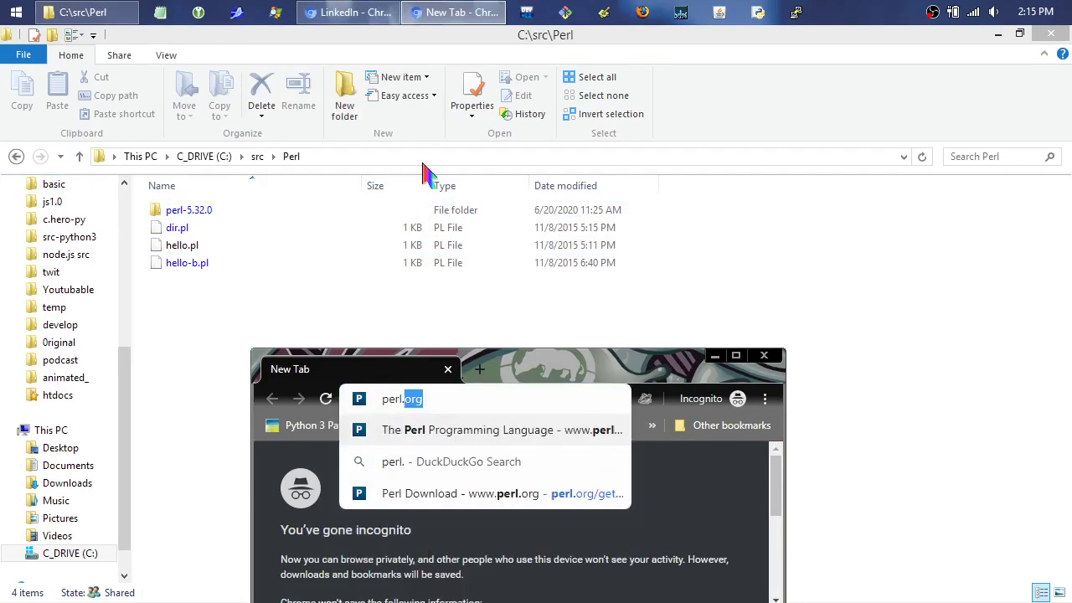
pyautogui.write('org')
pyautogui.press('Return')
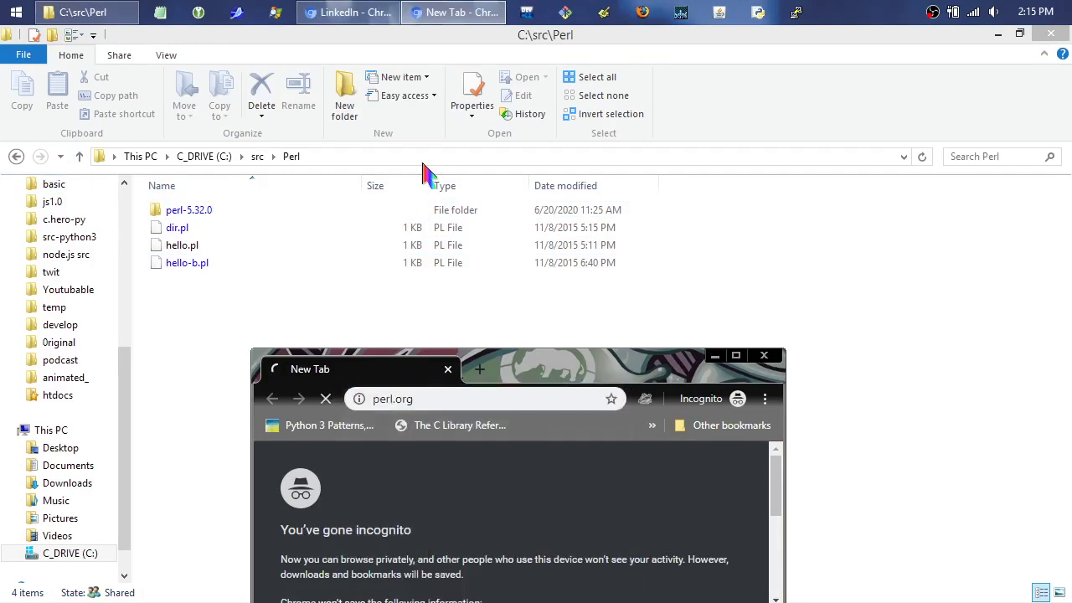
pyautogui.moveTo(591, 368); pyautogui.dragTo(606, 5)
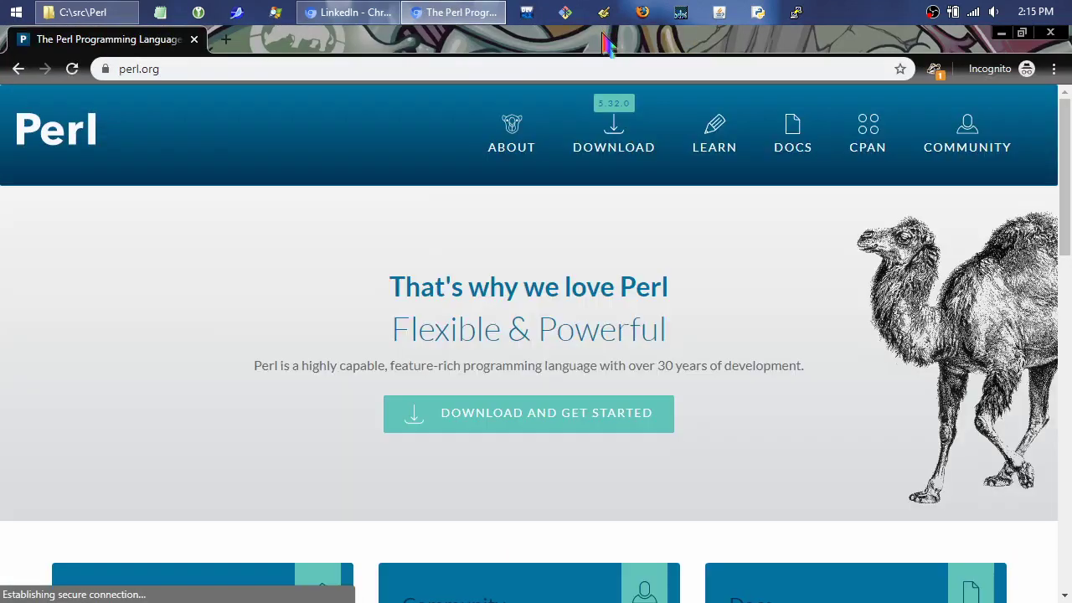
# - Try to save the Perl 5.32.0 source archive from the Perl Download page, cancel the save and close the page
pyautogui.click(605, 147)
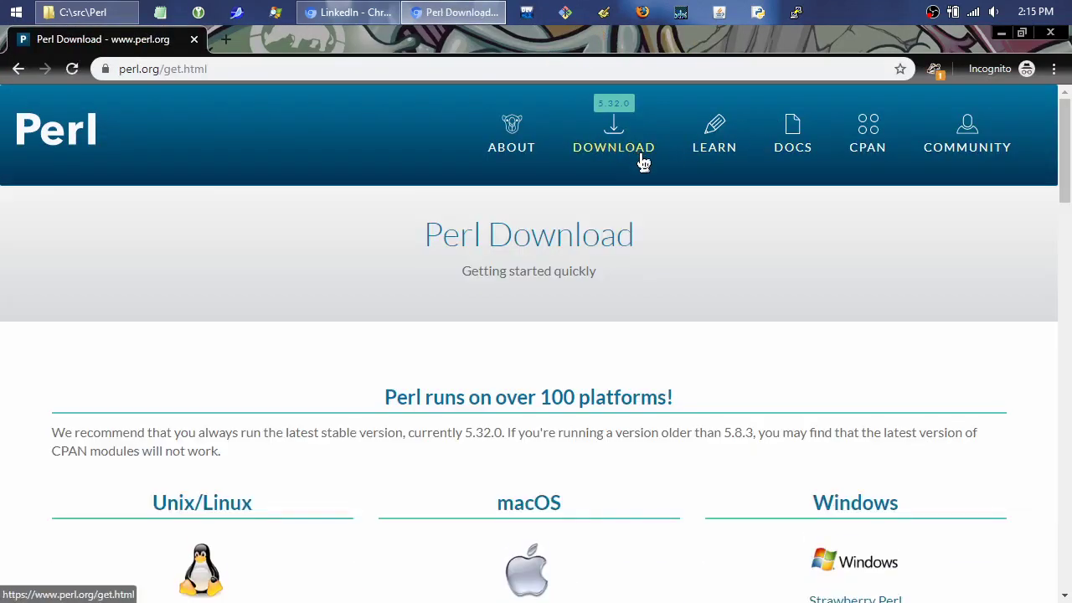
pyautogui.moveTo(1063, 179); pyautogui.dragTo(1068, 429)
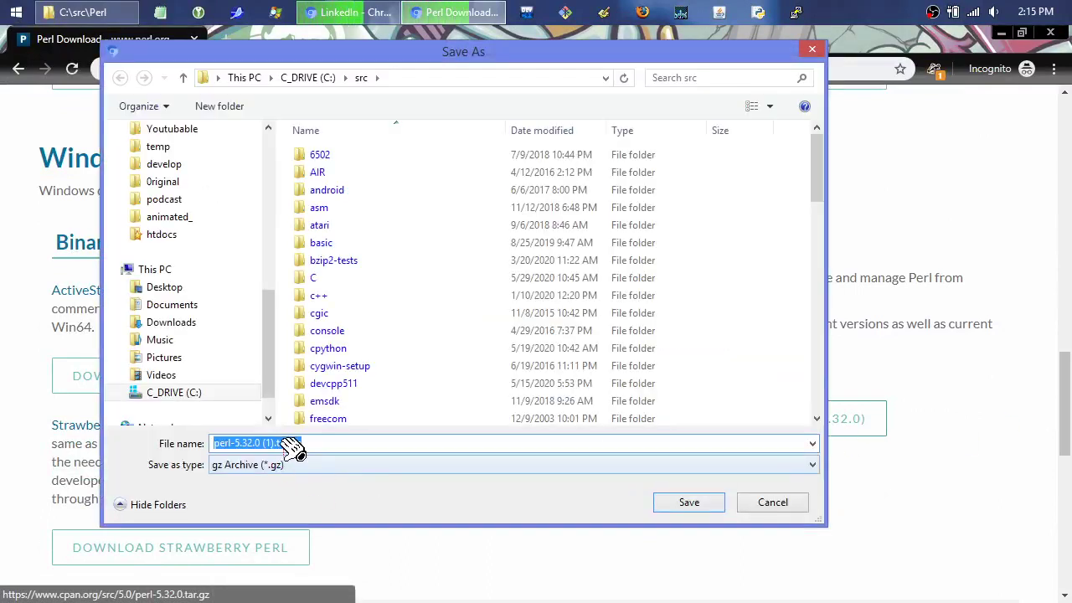
pyautogui.click(773, 502)
pyautogui.moveTo(1067, 453); pyautogui.dragTo(1064, 211)
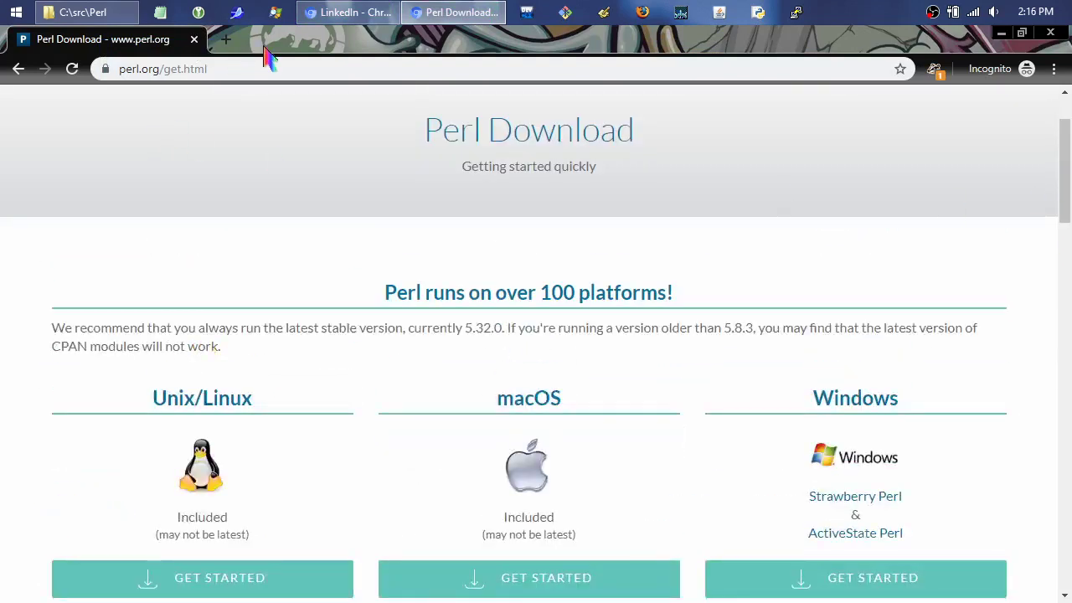
pyautogui.click(194, 40)
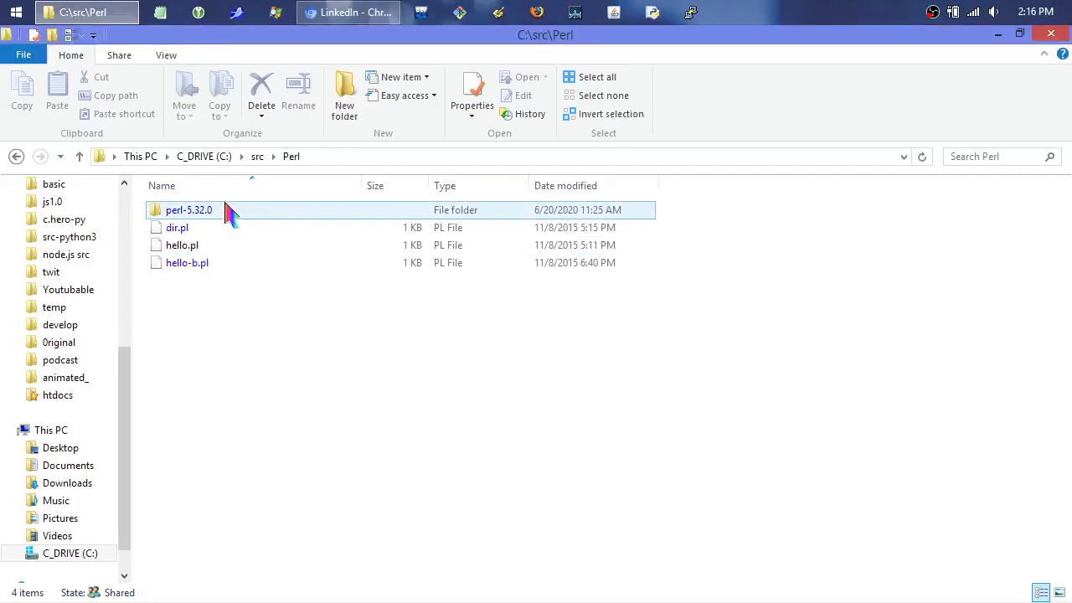
# - Open the perl-5.32.0 source folder inside C:\src\Perl
pyautogui.click(257, 158)
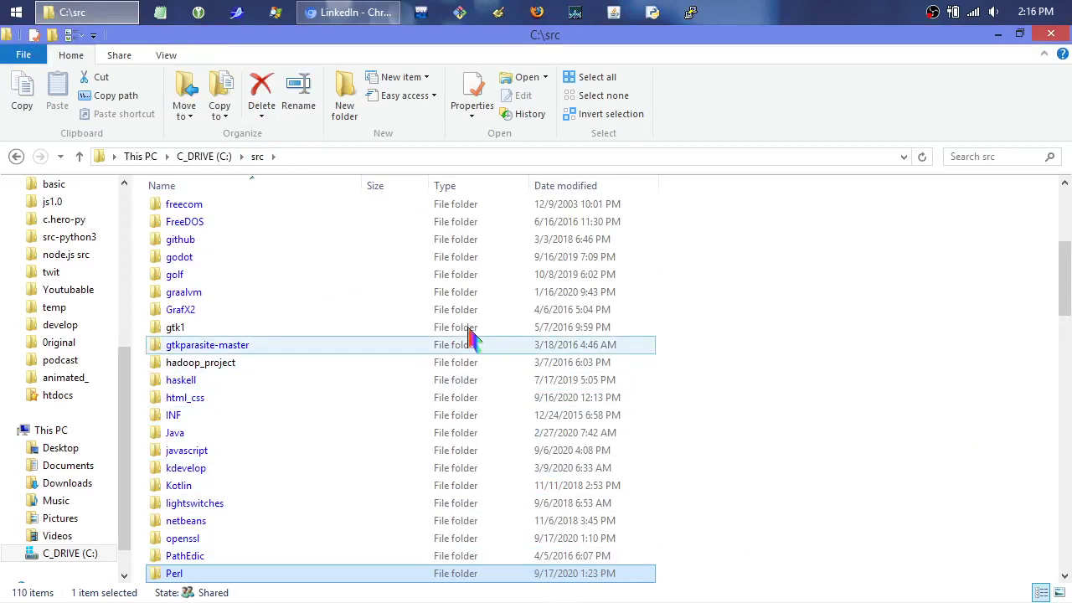
pyautogui.moveTo(215, 584)
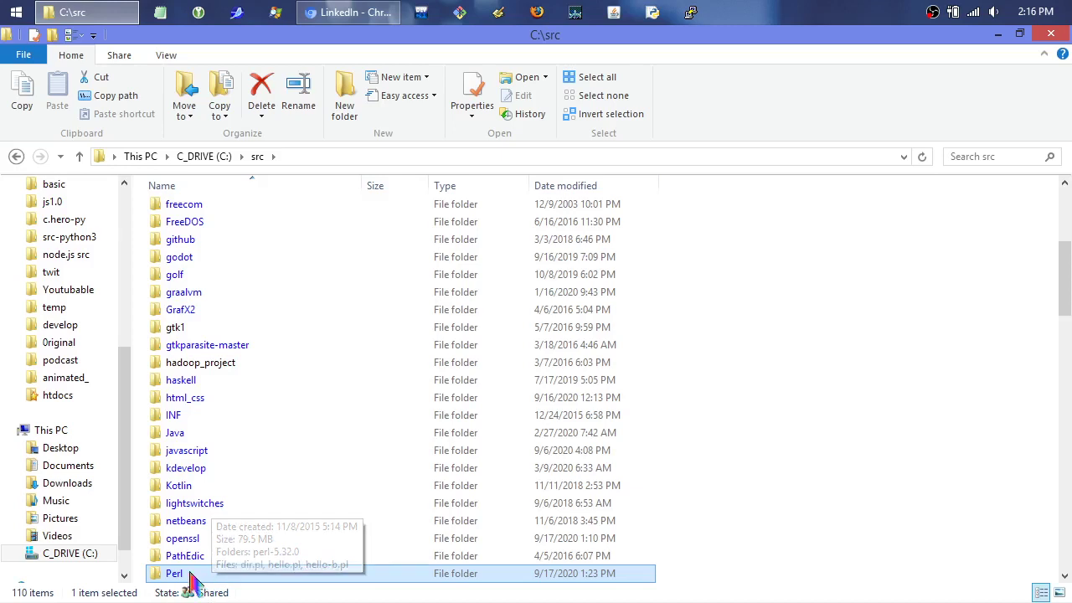
pyautogui.doubleClick(215, 574)
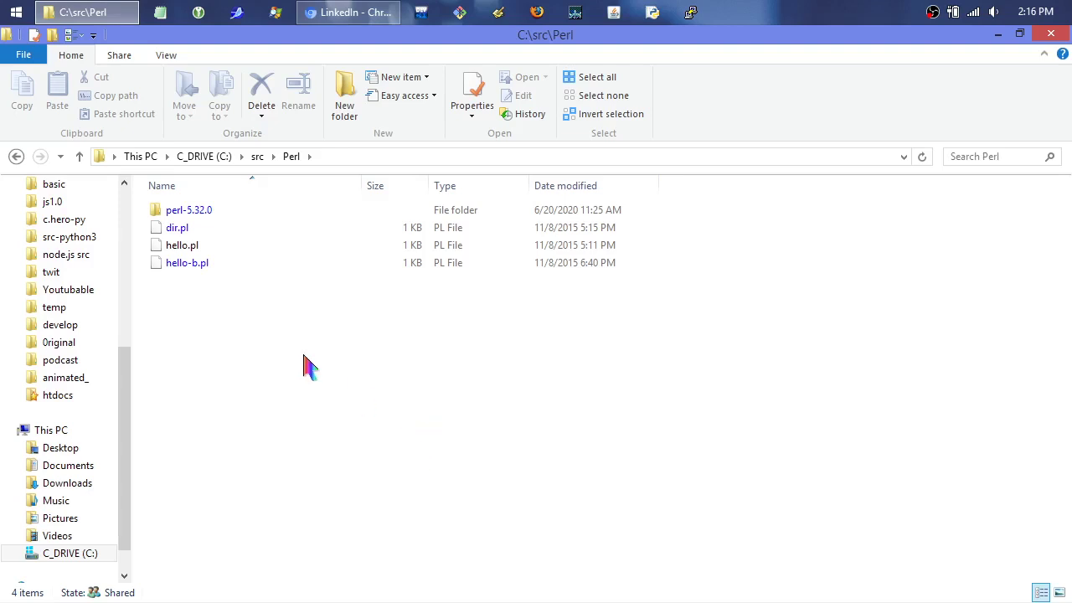
pyautogui.click(206, 216)
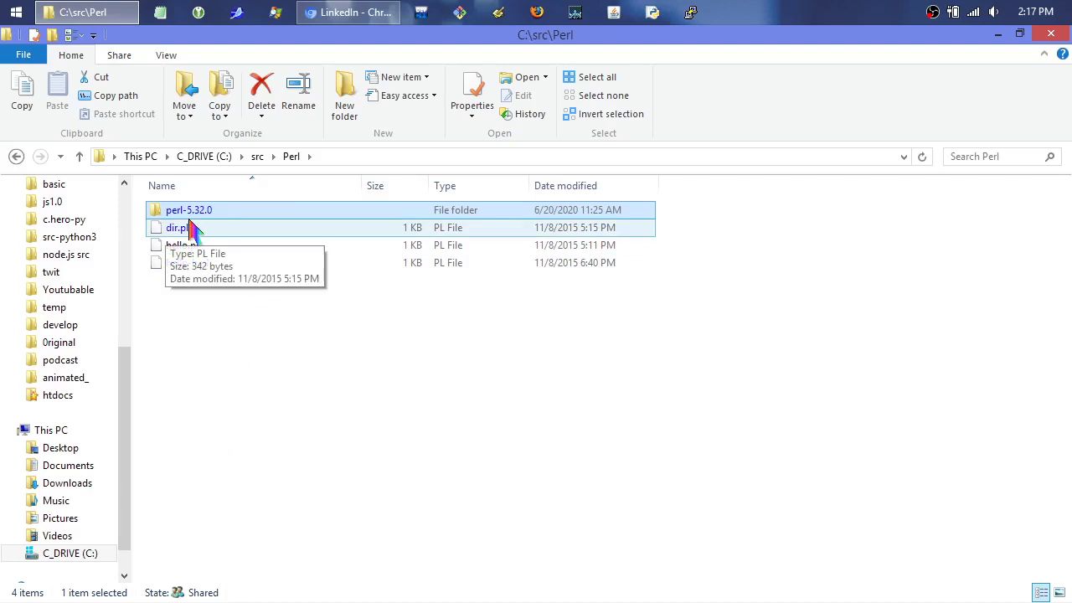
pyautogui.click(259, 158)
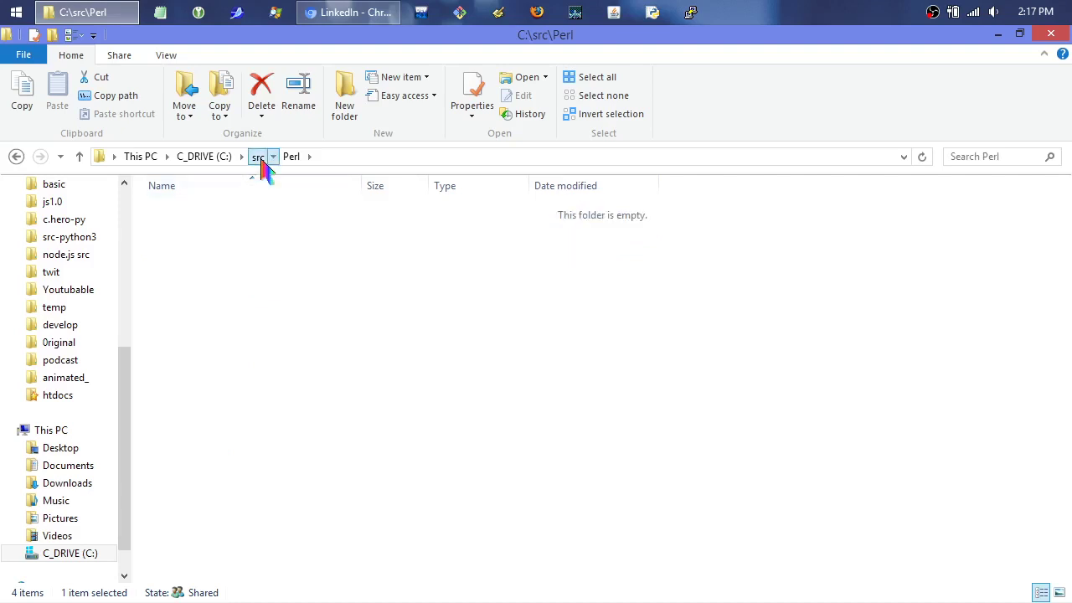
pyautogui.click(16, 158)
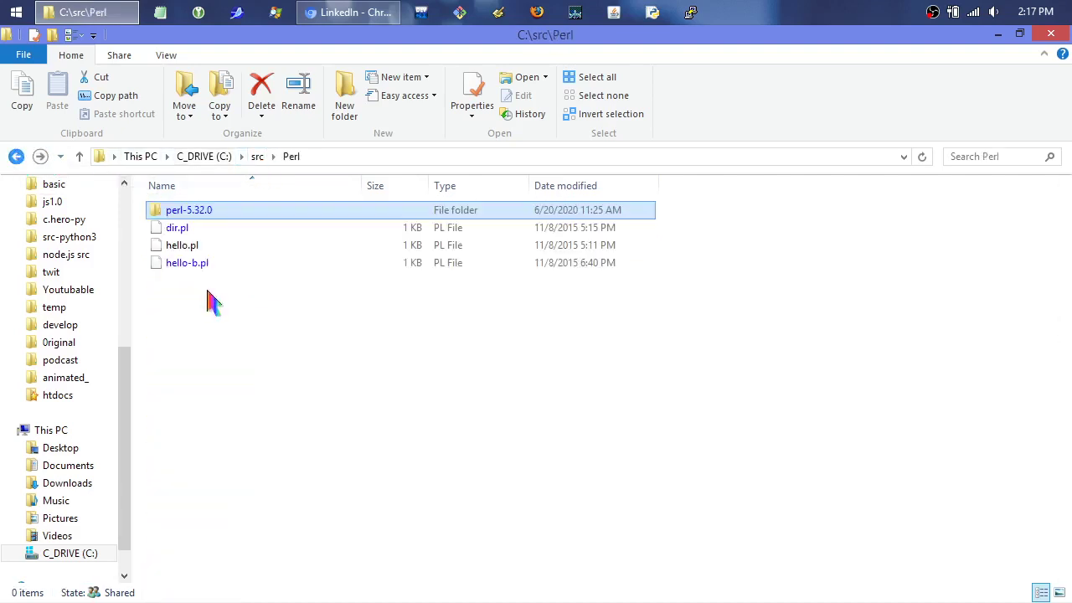
pyautogui.doubleClick(205, 215)
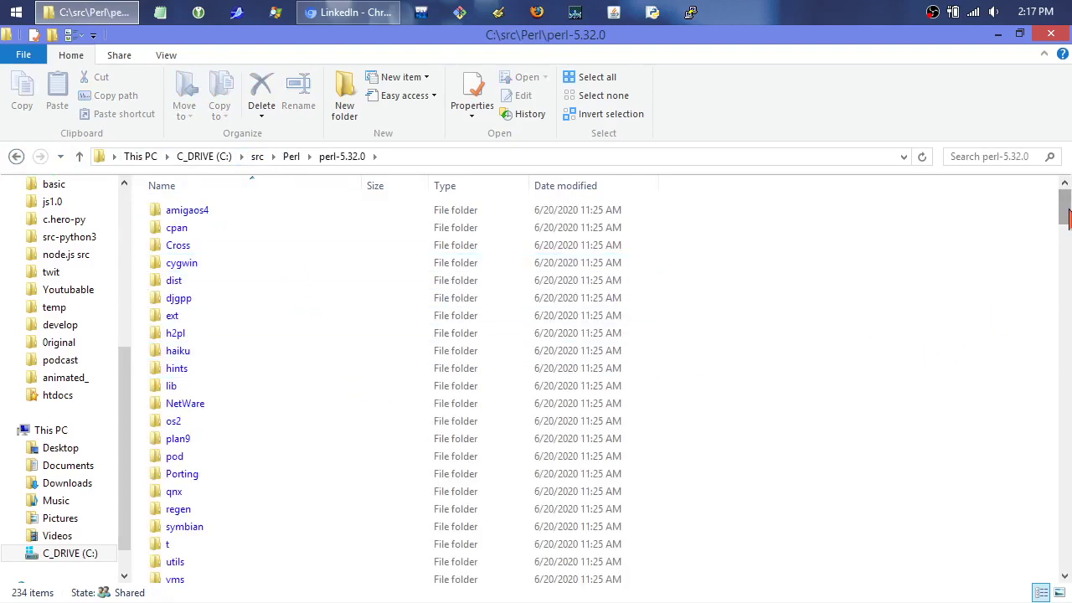
# - Look through the contents of the perl-5.32.0 source folder and select the djgpp folder
pyautogui.moveTo(1068, 216)
pyautogui.mouseDown()
pyautogui.moveTo(1067, 331)
pyautogui.moveTo(1068, 210)
pyautogui.mouseUp()
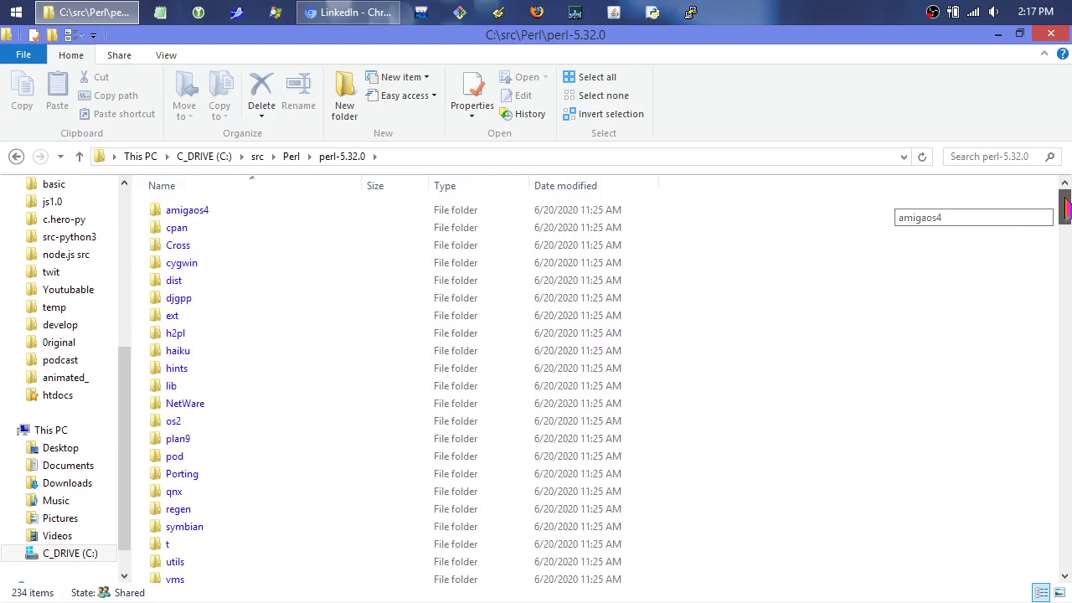
pyautogui.moveTo(1066, 208); pyautogui.dragTo(1065, 209)
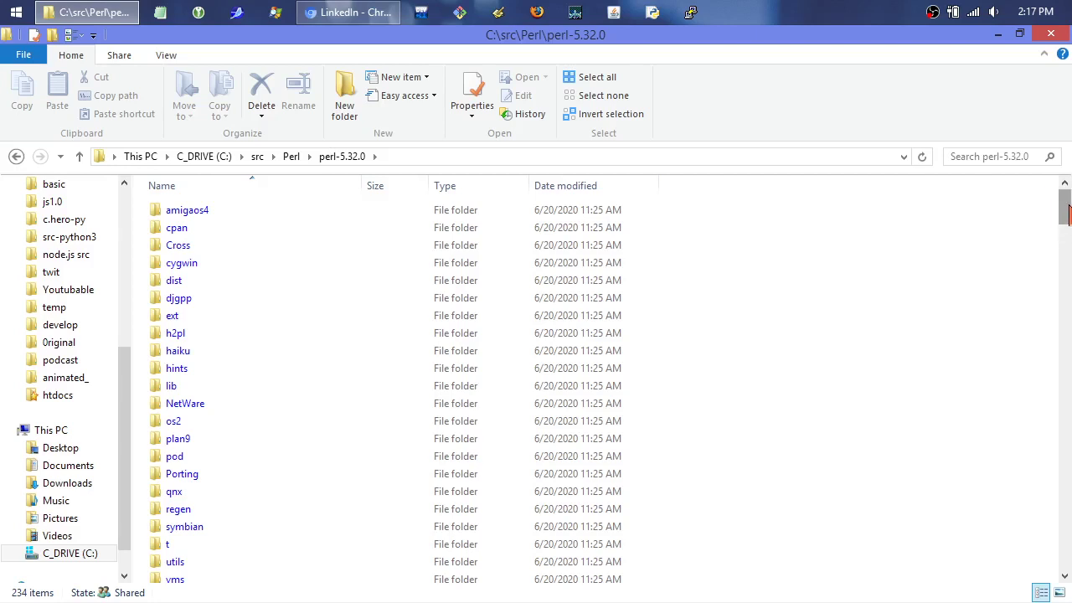
pyautogui.moveTo(1069, 209)
pyautogui.mouseDown()
pyautogui.moveTo(1065, 253)
pyautogui.moveTo(1066, 219)
pyautogui.mouseUp()
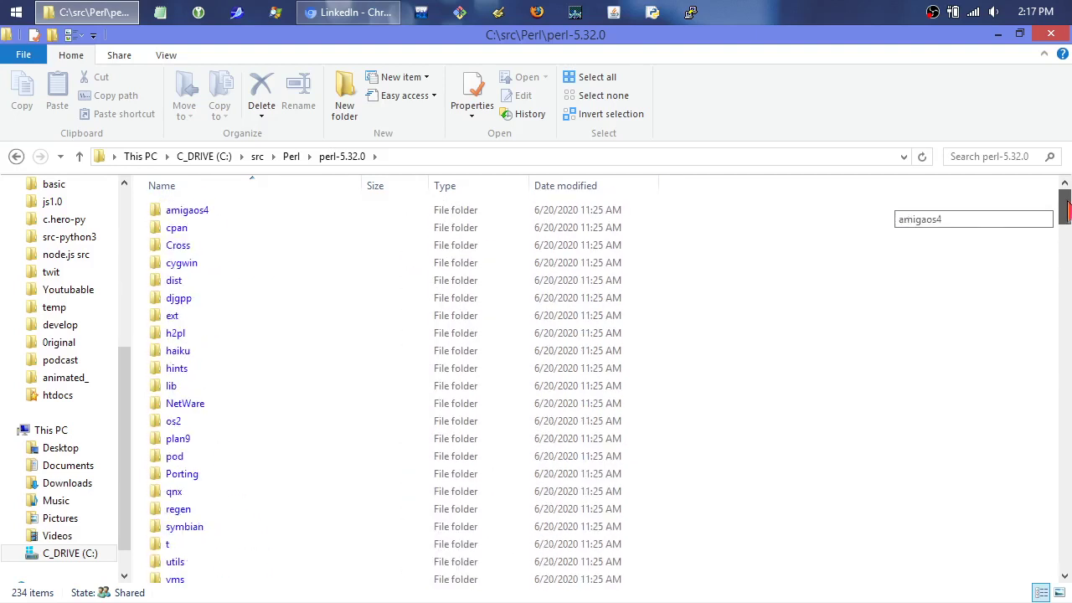
pyautogui.click(179, 299)
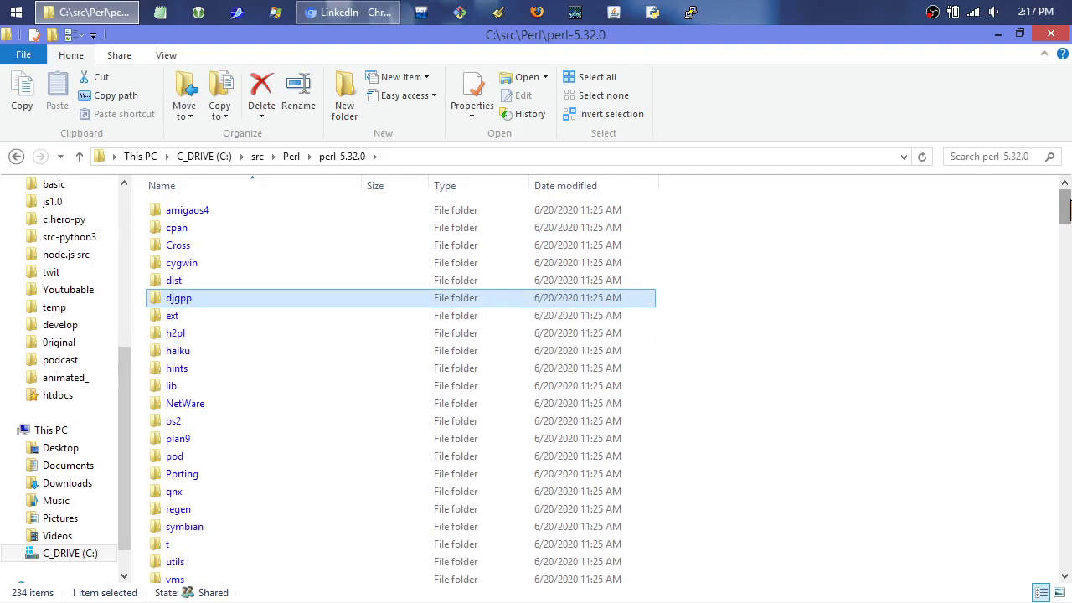
# - Find the README text document in the perl-5.32.0 folder and open it
pyautogui.moveTo(1066, 211); pyautogui.dragTo(1068, 446)
pyautogui.click(168, 257)
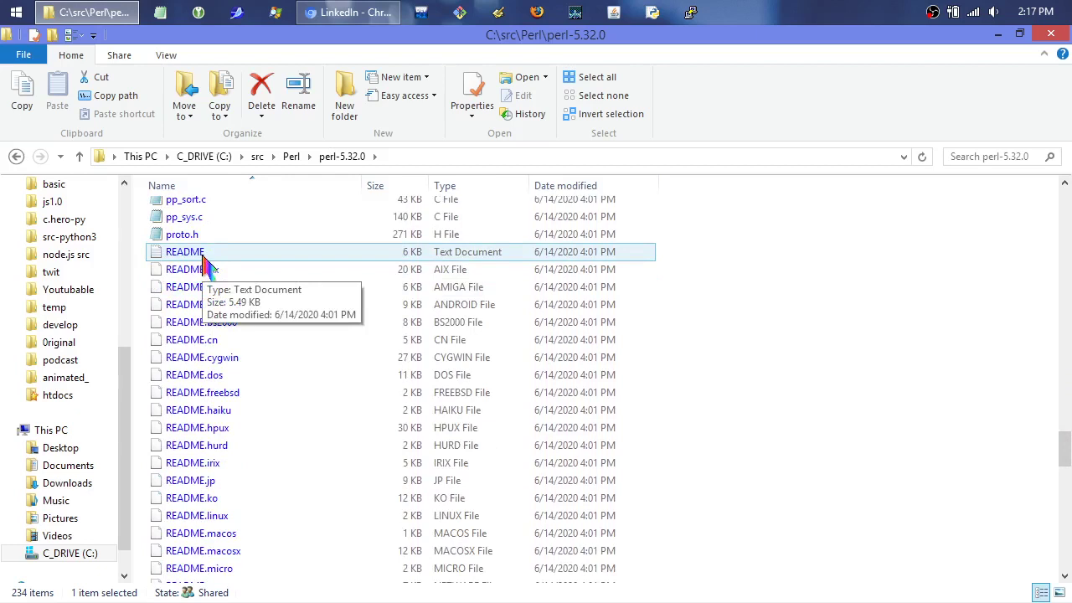
pyautogui.click(236, 289)
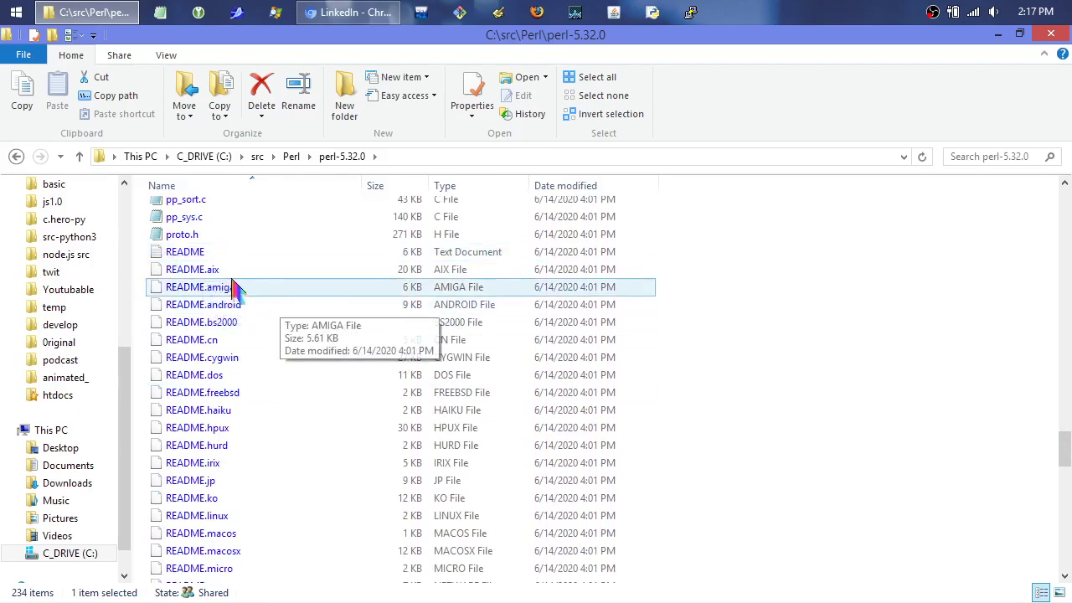
pyautogui.rightClick(217, 252)
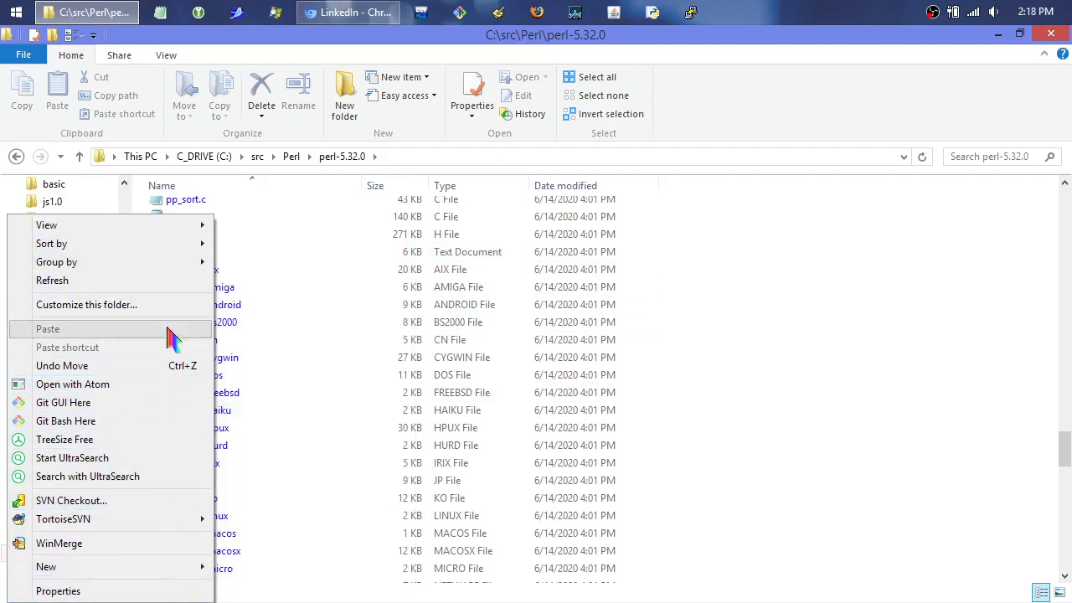
pyautogui.click(800, 289)
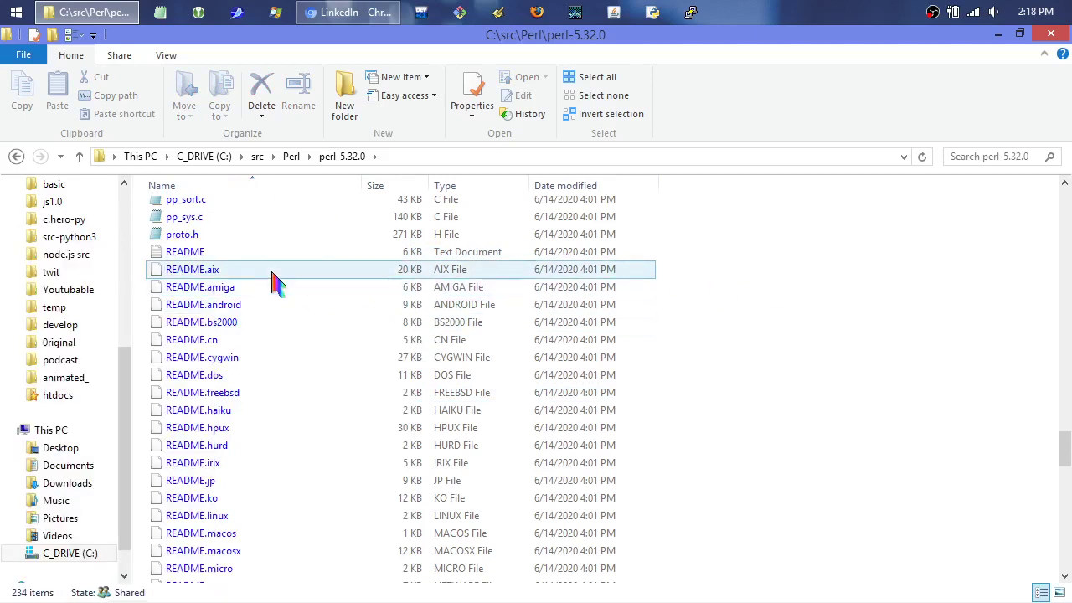
pyautogui.doubleClick(226, 255)
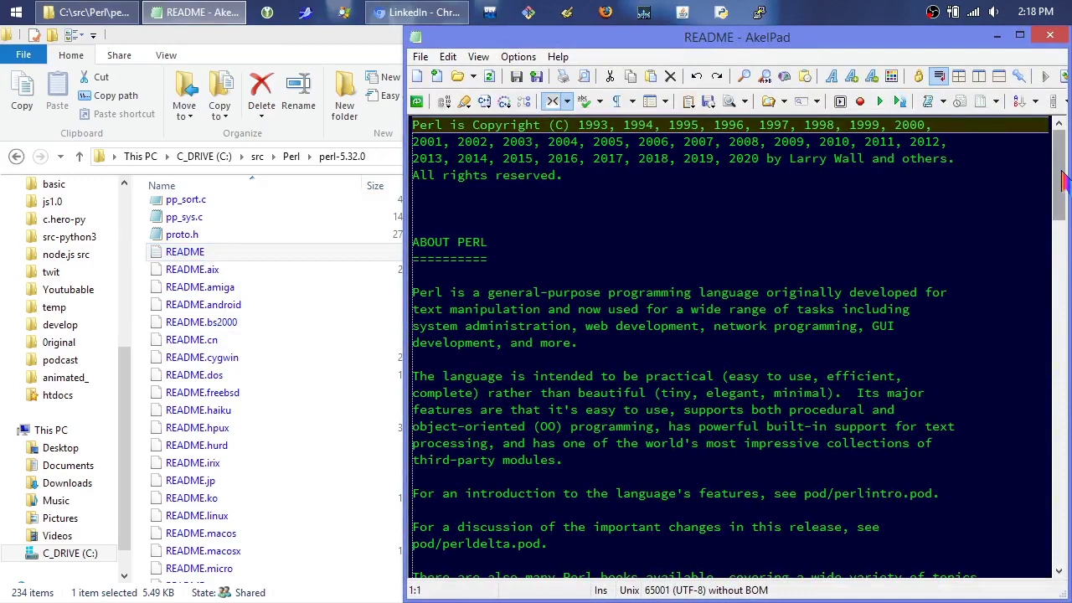
# - Examine the LICENSING section of the README, highlighting the GNU General Public License clause and its later-version option
pyautogui.moveTo(1063, 155); pyautogui.dragTo(1067, 441)
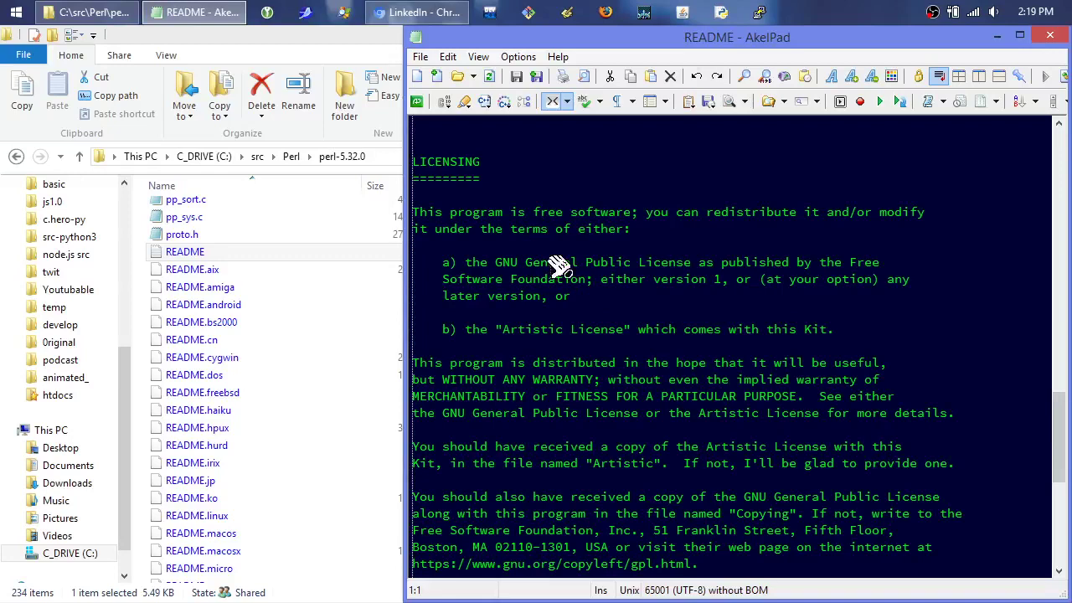
pyautogui.moveTo(496, 262); pyautogui.dragTo(727, 276)
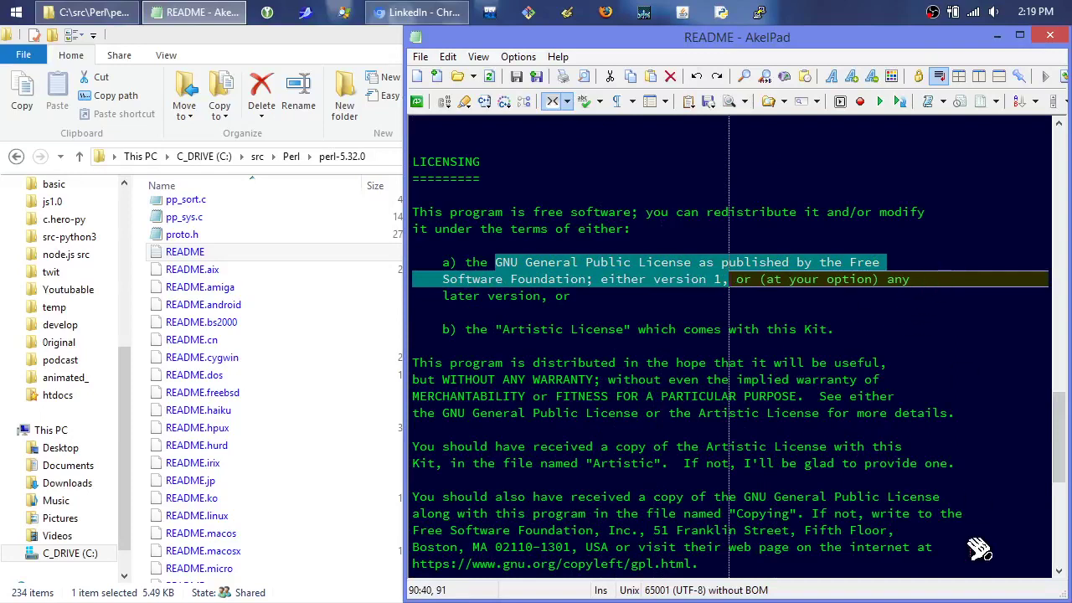
pyautogui.click(978, 415)
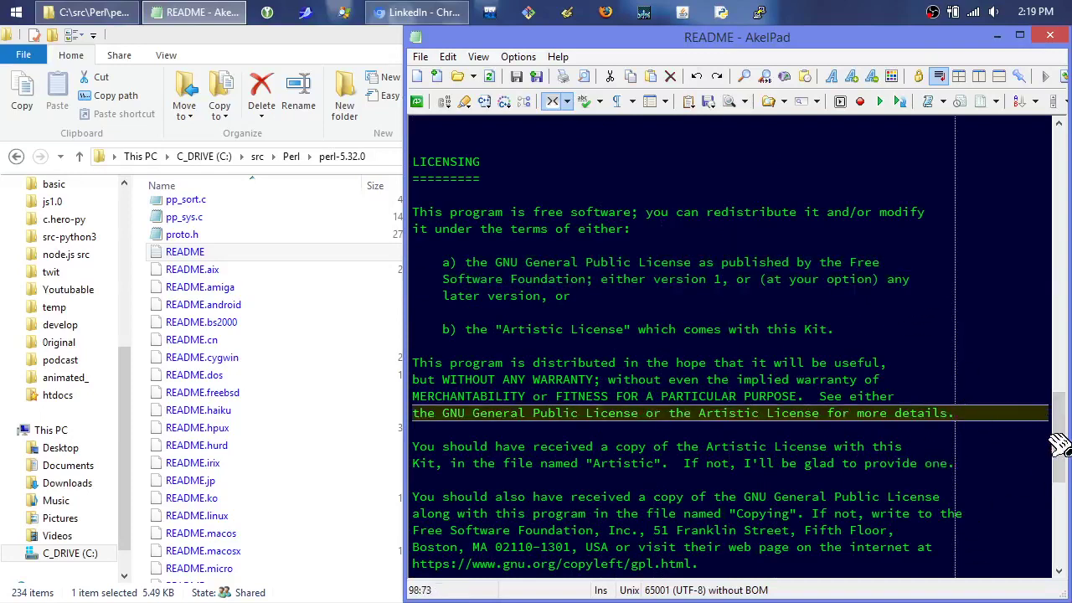
pyautogui.scroll(2, 1067, 453)
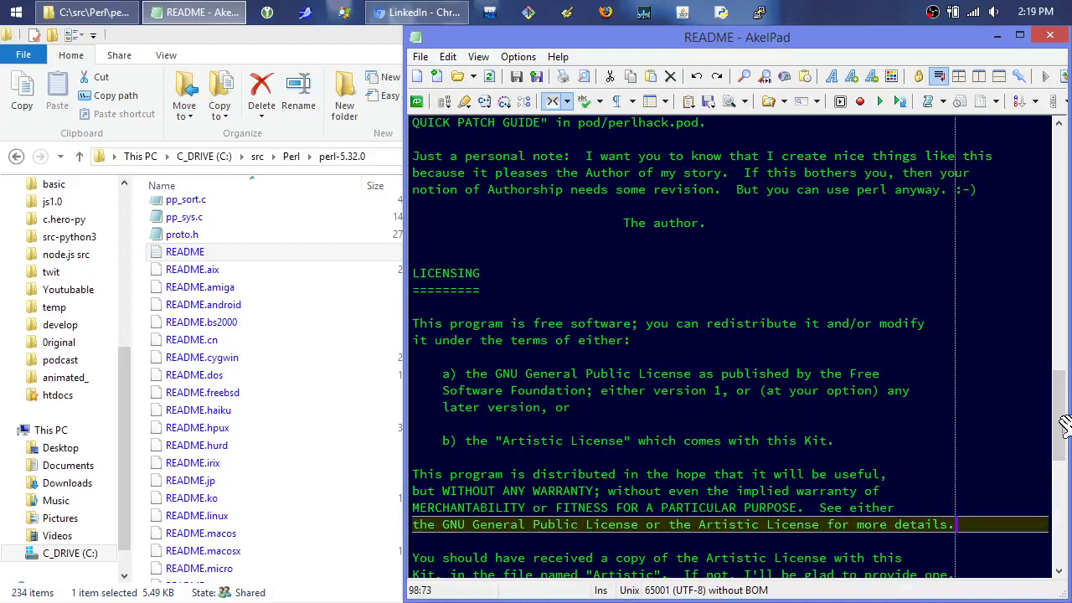
pyautogui.moveTo(1062, 423); pyautogui.dragTo(1062, 410)
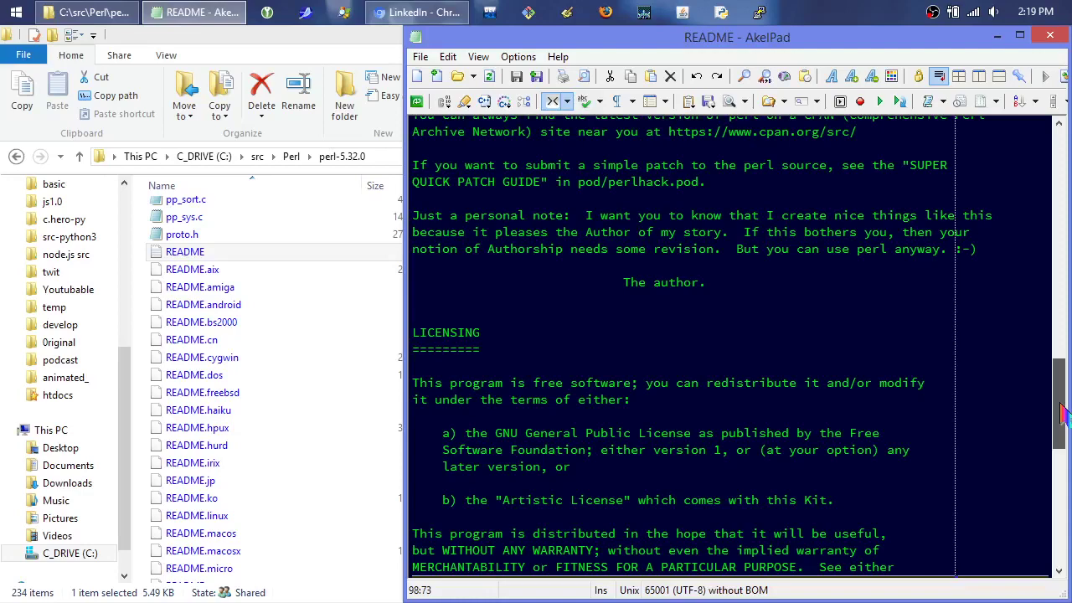
pyautogui.moveTo(1062, 411); pyautogui.dragTo(1069, 432)
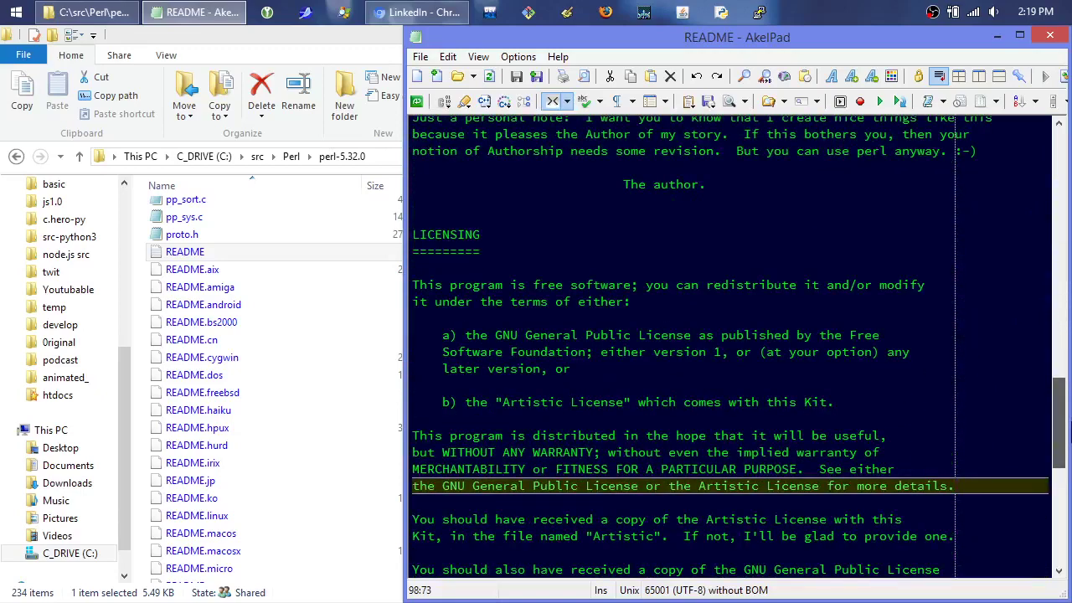
pyautogui.moveTo(1069, 431); pyautogui.dragTo(1068, 414)
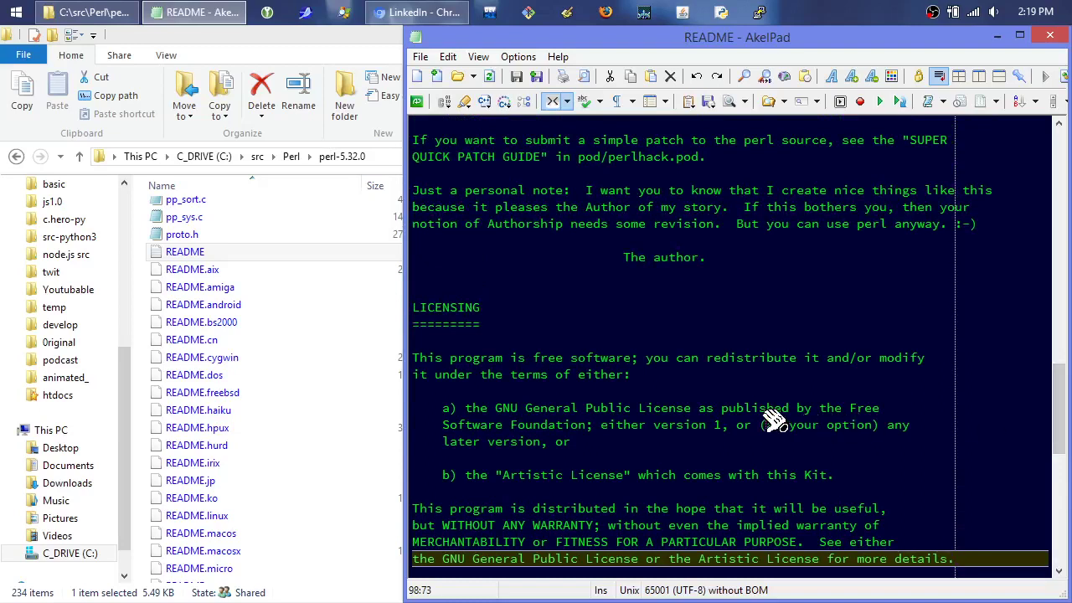
pyautogui.moveTo(763, 425); pyautogui.dragTo(886, 427)
pyautogui.click(923, 458)
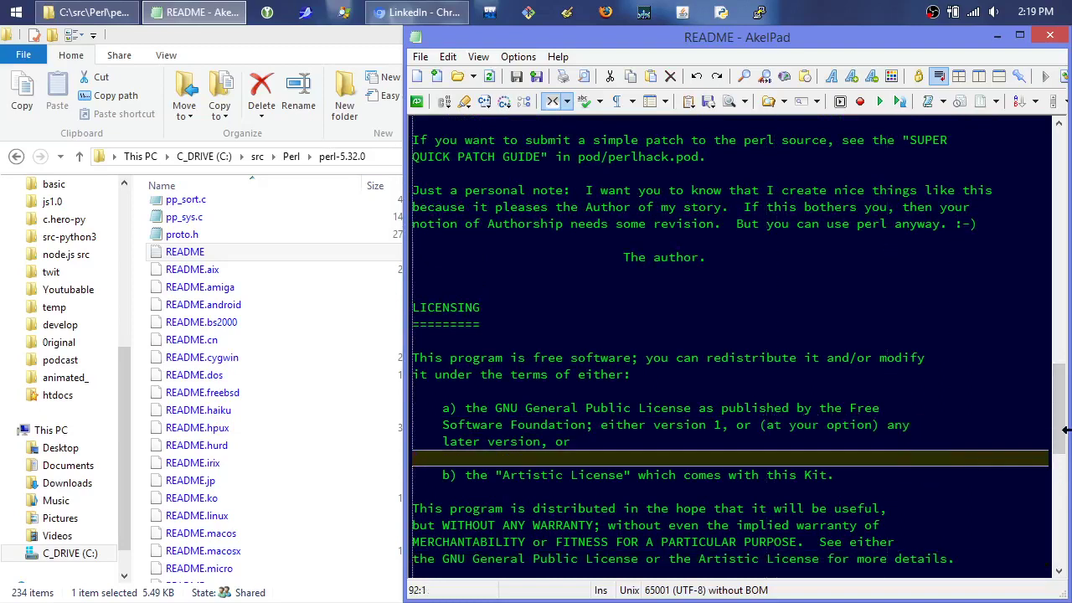
# - Examine the README's INSTALLATION section, highlighting Configure and the make install command
pyautogui.moveTo(1066, 431); pyautogui.dragTo(1058, 264)
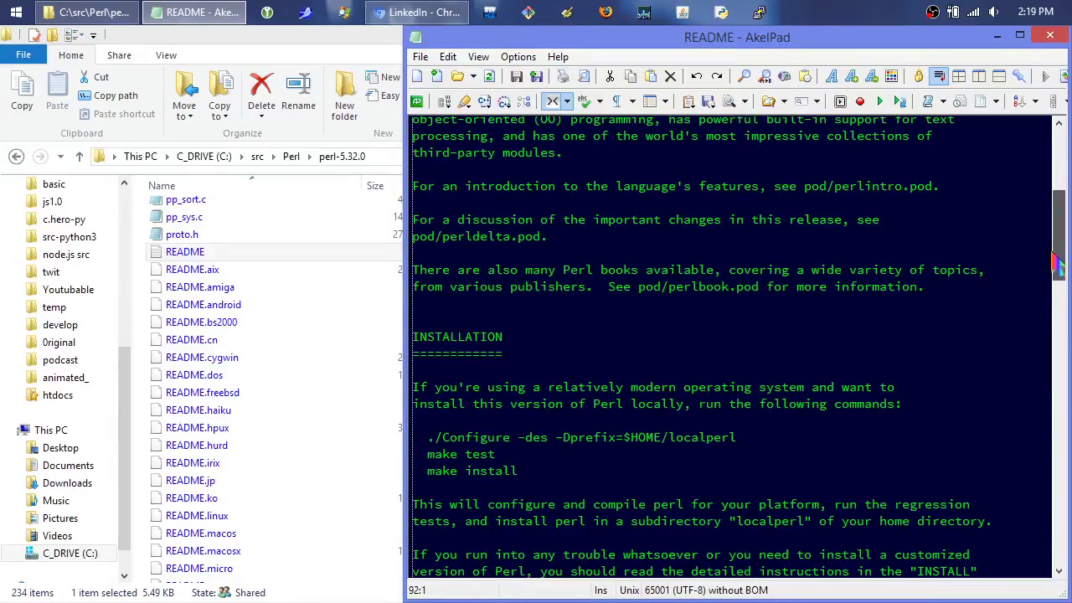
pyautogui.moveTo(1059, 264); pyautogui.dragTo(1053, 193)
pyautogui.moveTo(1057, 227); pyautogui.dragTo(1018, 293)
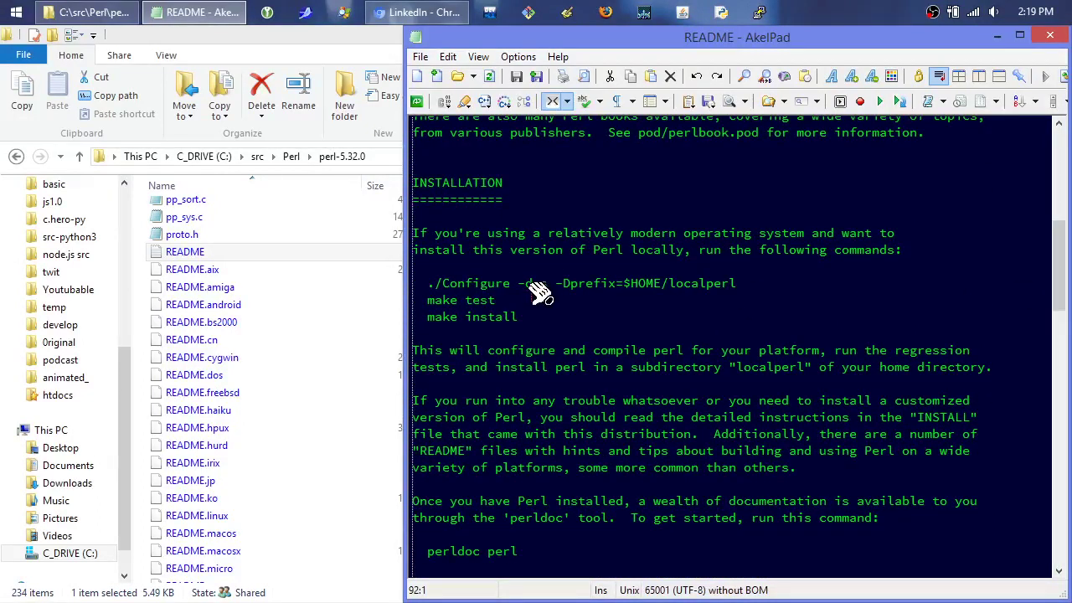
pyautogui.doubleClick(470, 282)
pyautogui.moveTo(443, 300); pyautogui.dragTo(507, 299)
pyautogui.click(474, 283)
pyautogui.doubleClick(482, 283)
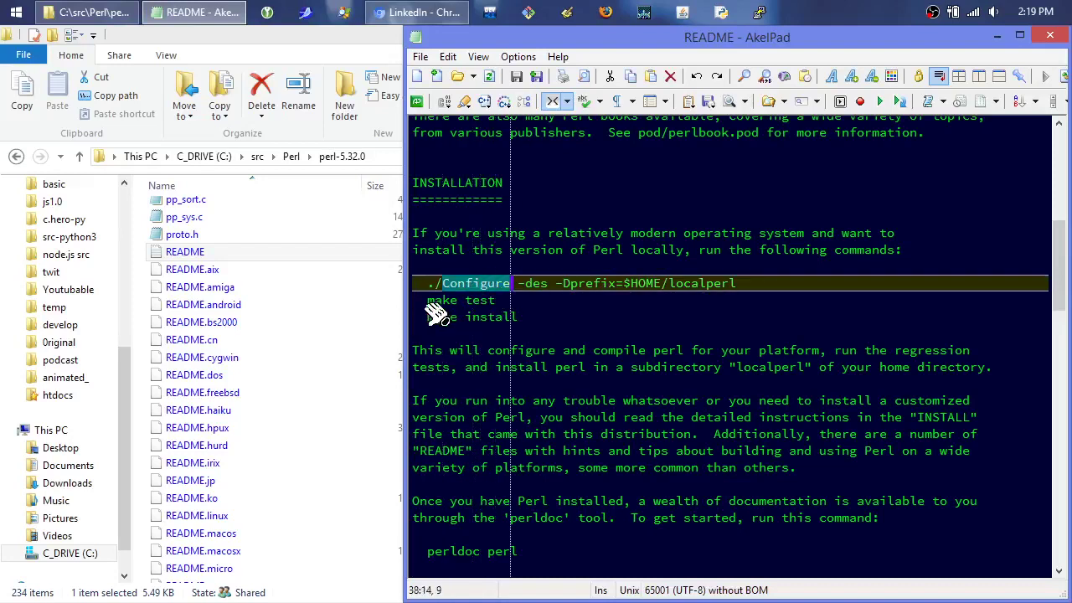
pyautogui.moveTo(427, 317); pyautogui.dragTo(596, 317)
pyautogui.doubleClick(494, 317)
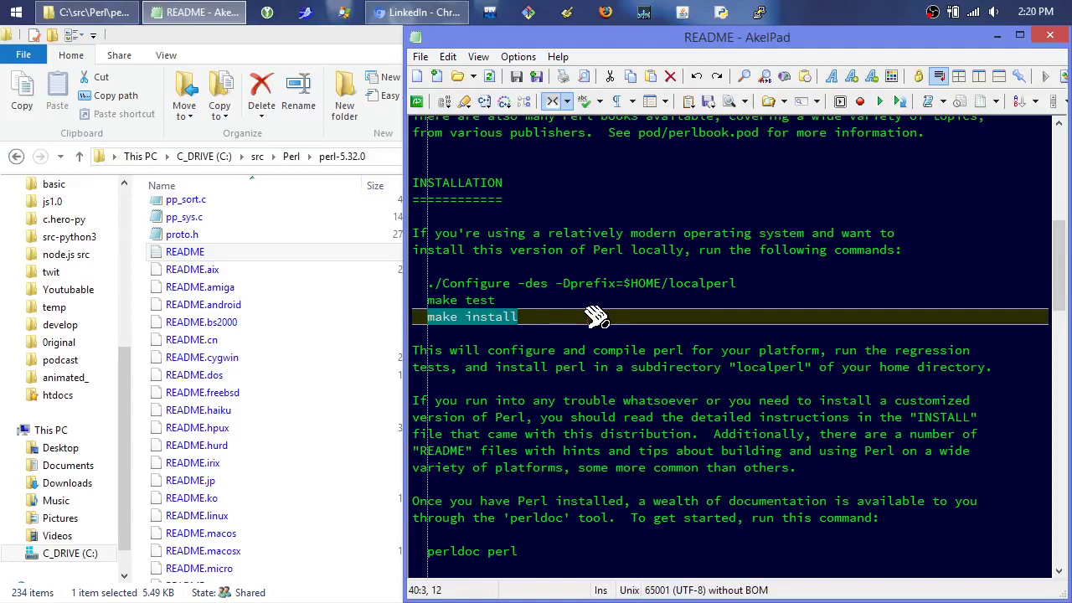
# - Highlight the whole line "./Configure -des -Dprefix=$HOME/localperl", followed by only the capital C of Configure
pyautogui.click(533, 283)
pyautogui.moveTo(754, 284); pyautogui.dragTo(431, 283)
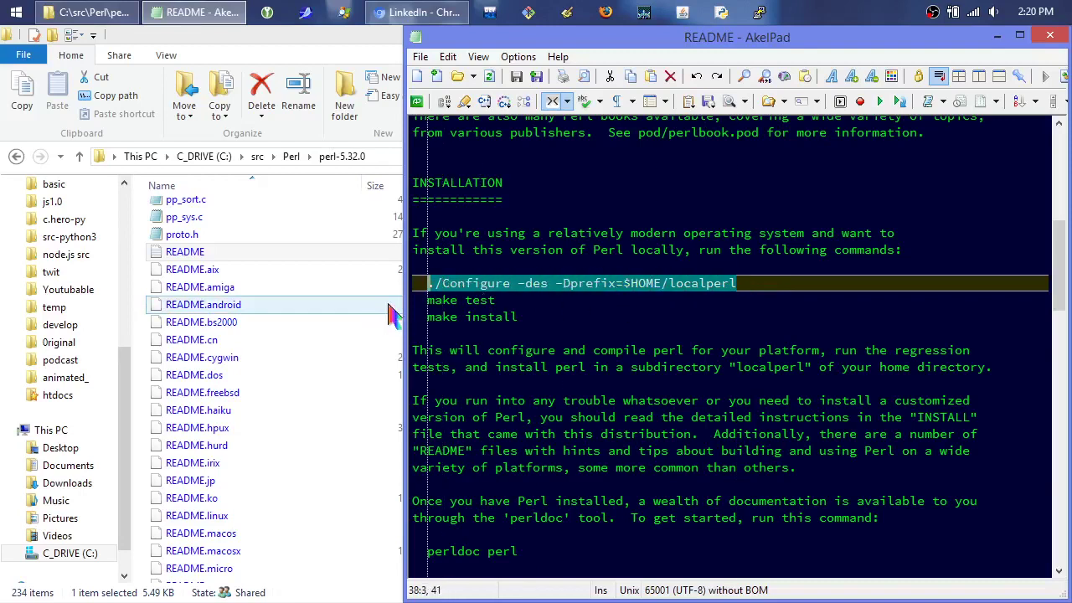
pyautogui.click(501, 283)
pyautogui.click(440, 283)
pyautogui.hotkey('shift', 'Right')
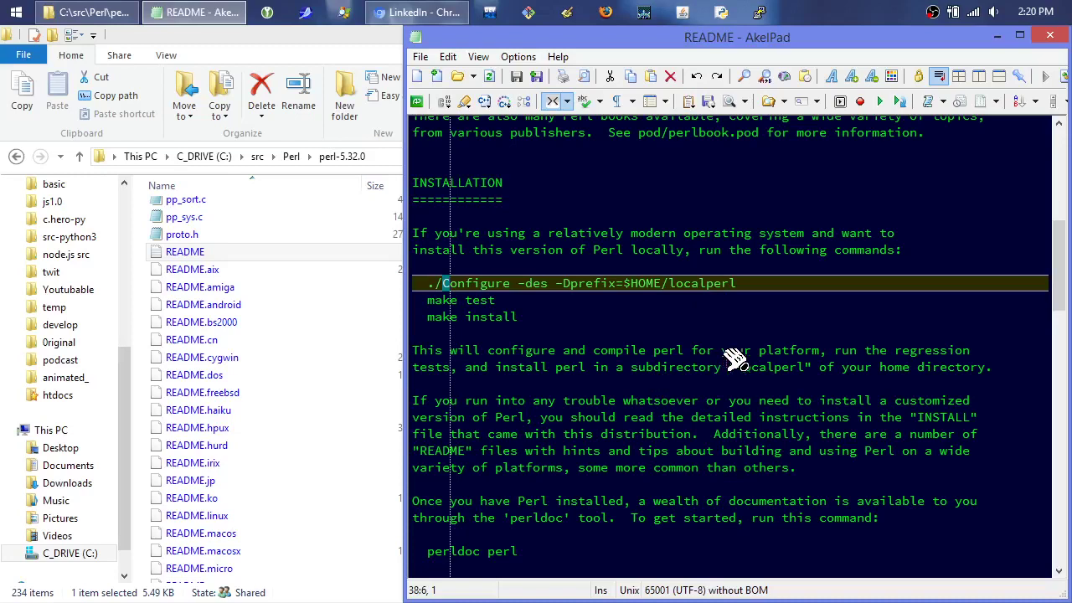
# - Close the README and open README.win32 from the perl-5.32.0 folder
pyautogui.click(1052, 37)
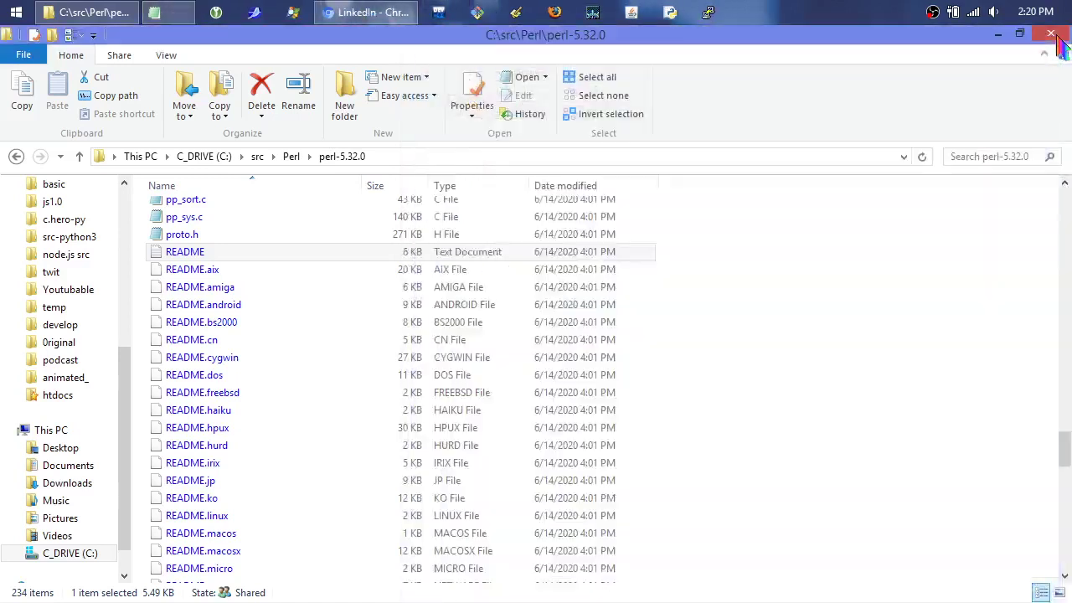
pyautogui.moveTo(1065, 450); pyautogui.dragTo(1068, 479)
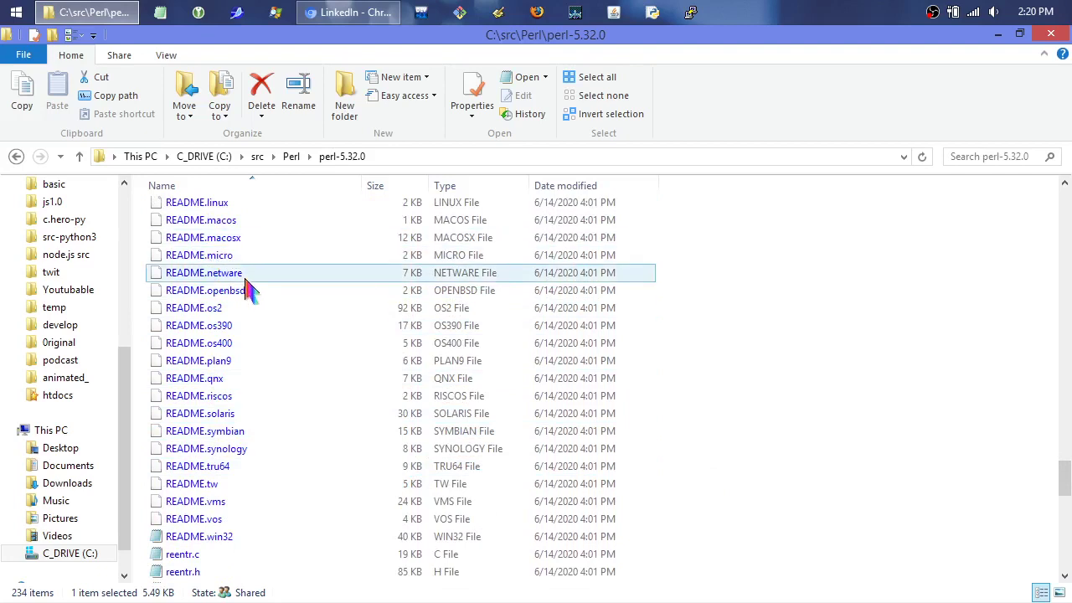
pyautogui.click(239, 543)
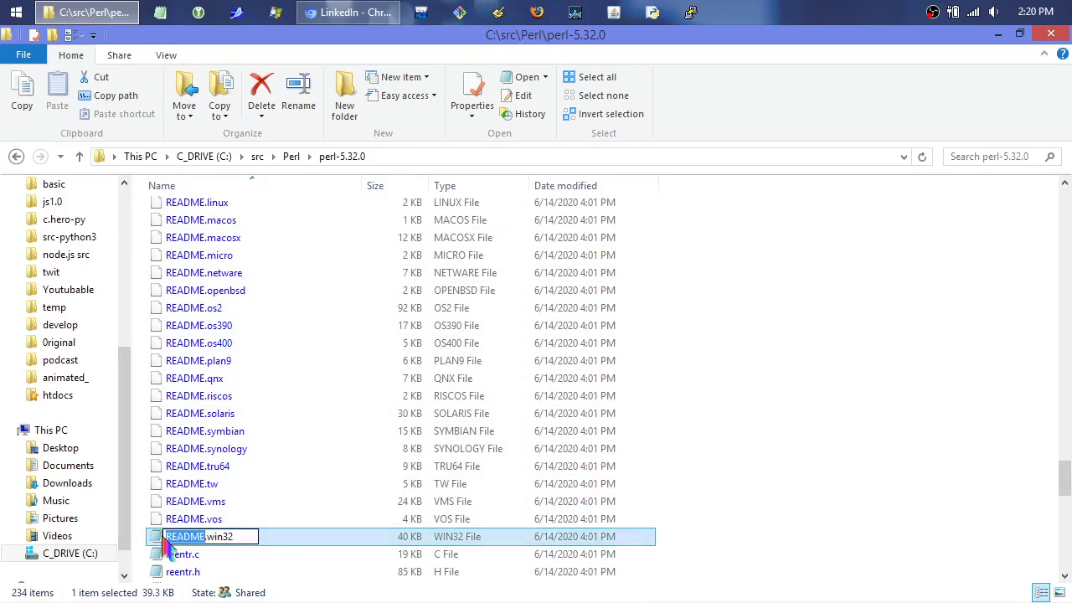
pyautogui.doubleClick(174, 543)
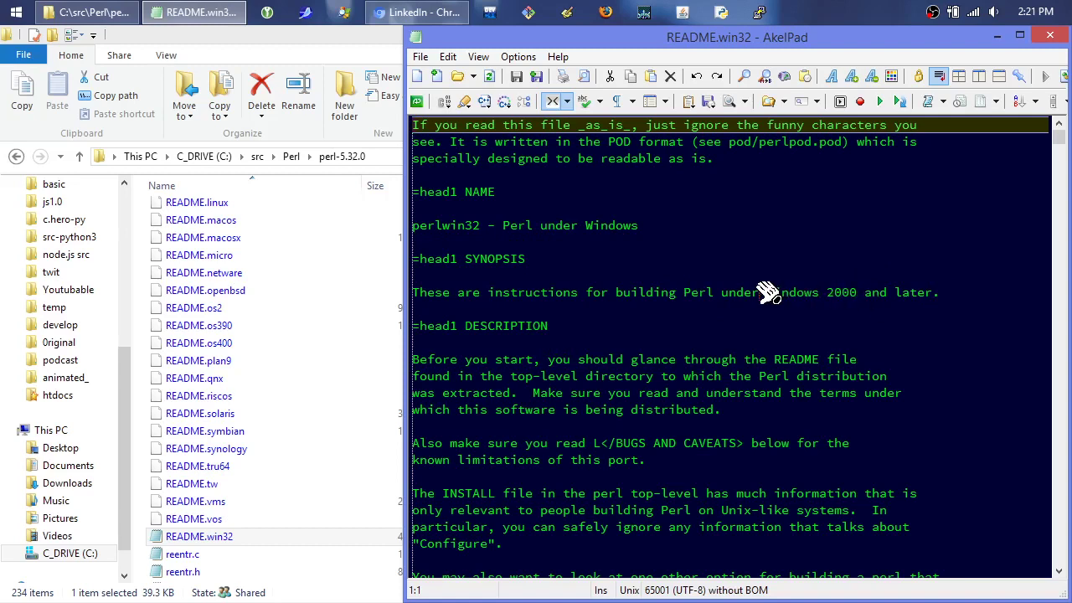
# - Read the SYNOPSIS and the opening paragraphs of the DESCRIPTION in README.win32
pyautogui.moveTo(764, 291); pyautogui.dragTo(863, 292)
pyautogui.click(758, 331)
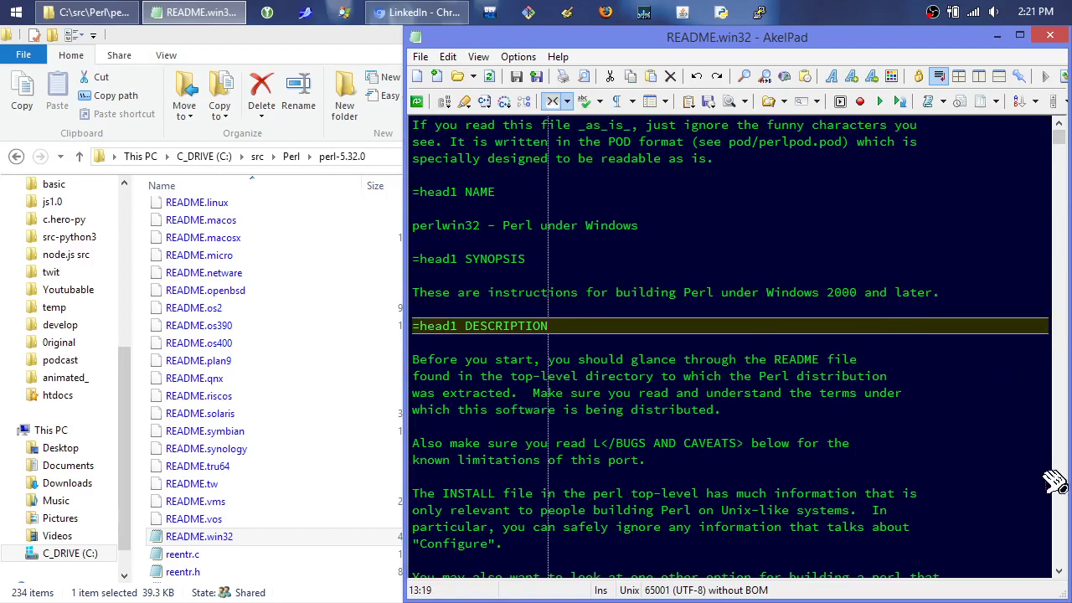
pyautogui.click(1059, 572)
pyautogui.click(1060, 573)
pyautogui.click(1060, 573)
pyautogui.click(1060, 573)
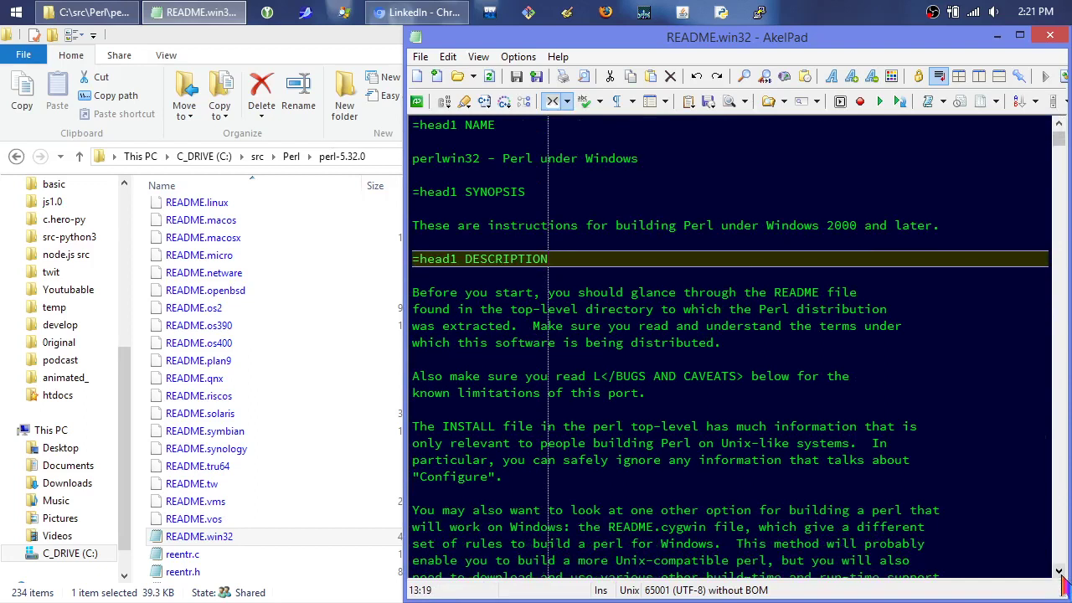
pyautogui.click(1060, 573)
pyautogui.click(1060, 573)
pyautogui.click(1059, 573)
pyautogui.click(1060, 573)
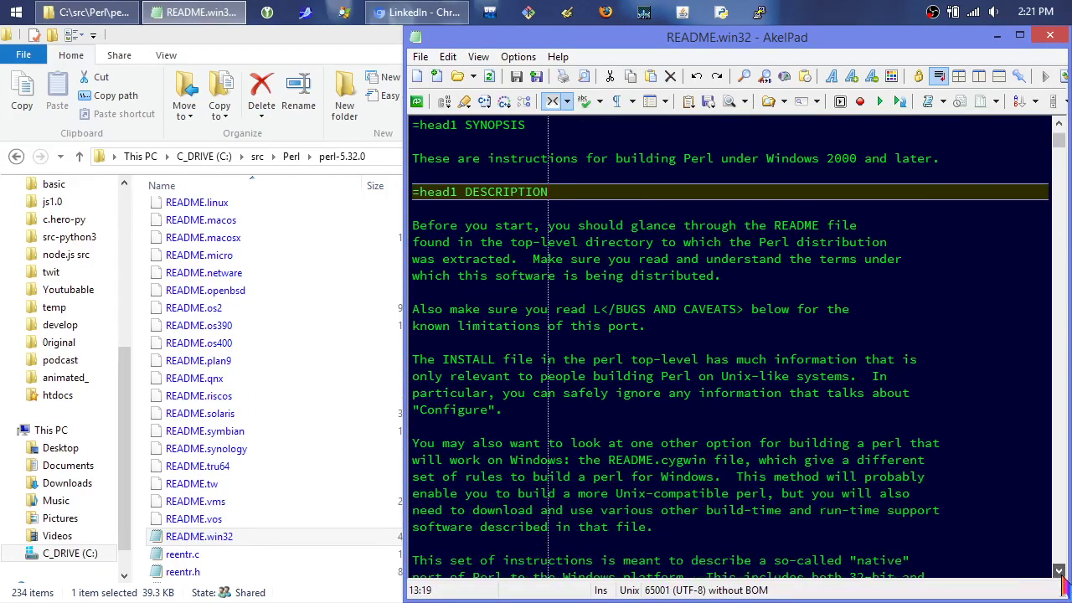
pyautogui.click(1059, 573)
pyautogui.click(1059, 572)
pyautogui.click(1060, 572)
pyautogui.click(1059, 573)
pyautogui.click(1060, 573)
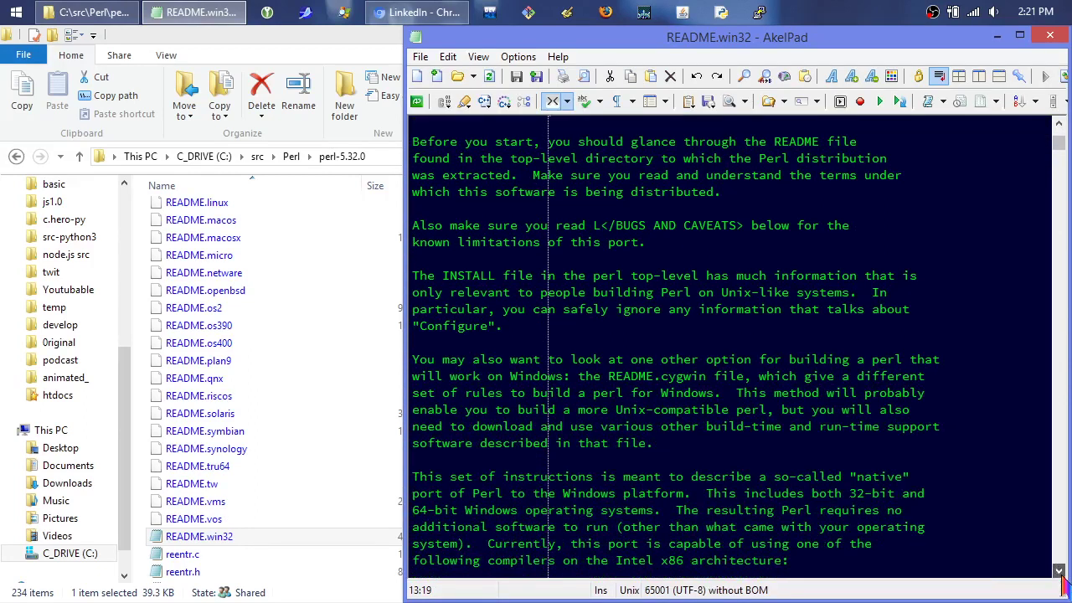
pyautogui.click(1060, 573)
pyautogui.click(1060, 573)
pyautogui.click(1060, 573)
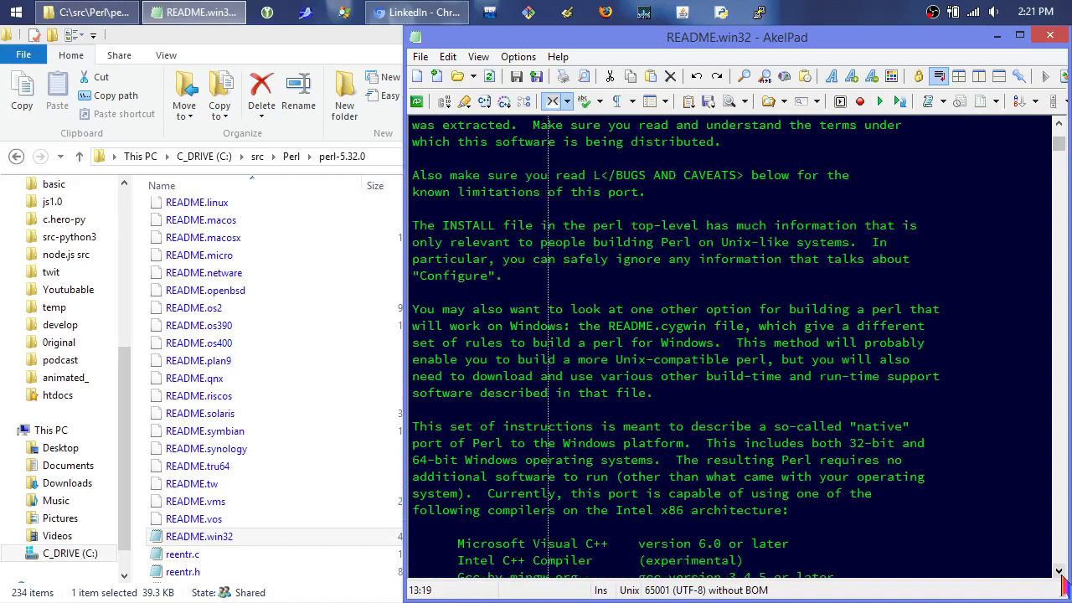
# - Highlight the words INSTALL and Configure in the DESCRIPTION paragraph about building on Unix-like systems
pyautogui.doubleClick(488, 226)
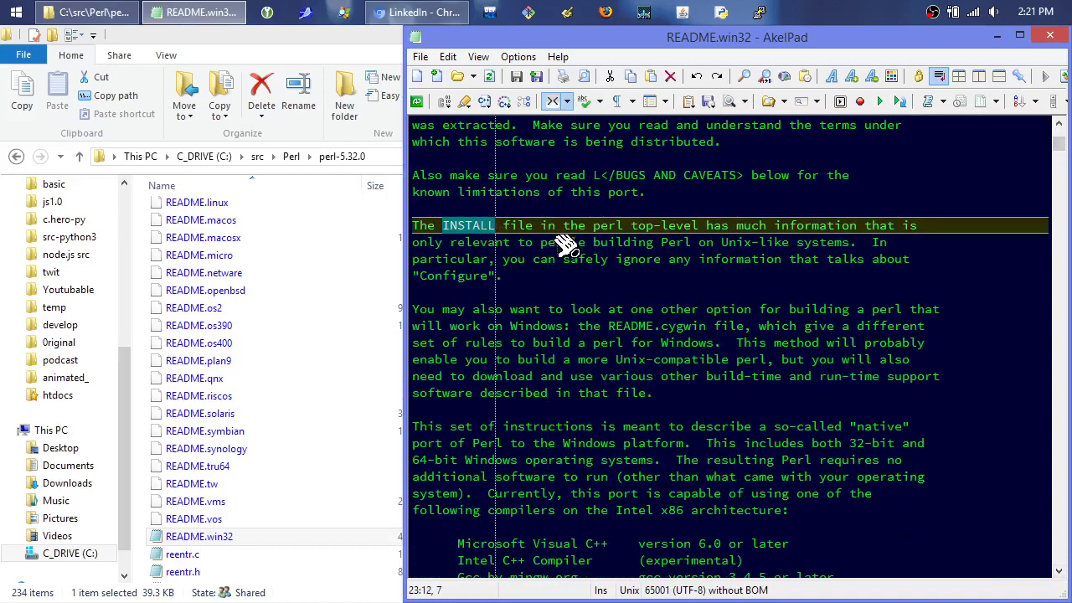
pyautogui.click(1059, 571)
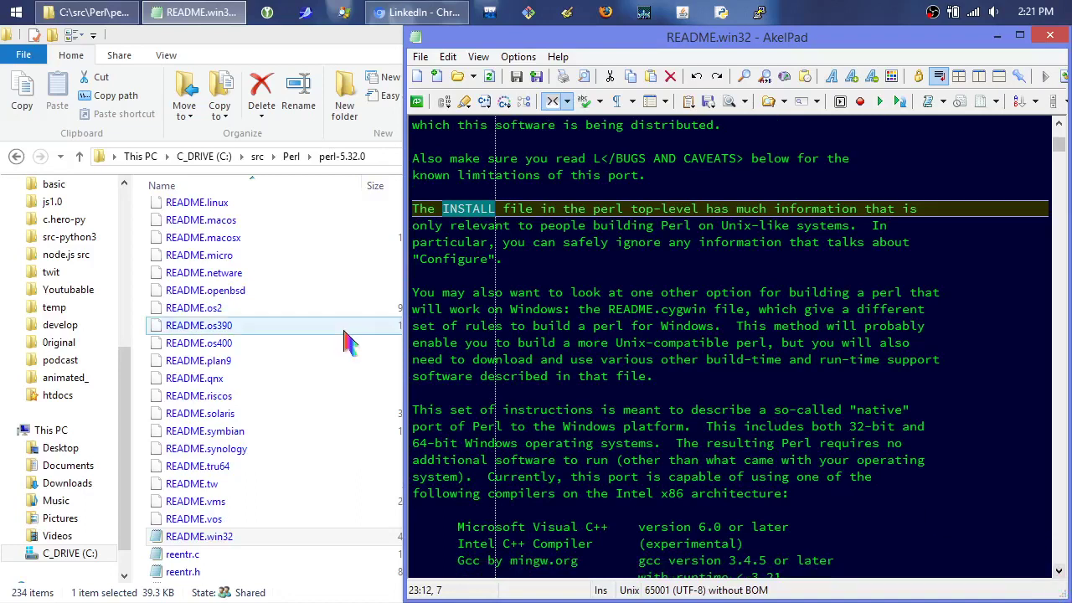
pyautogui.doubleClick(474, 258)
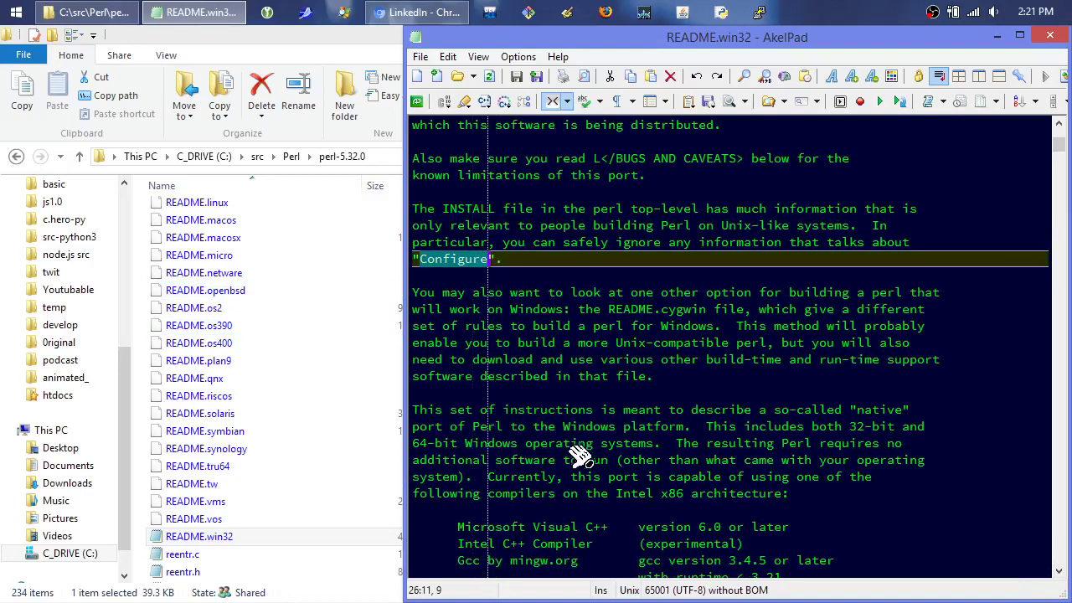
pyautogui.click(601, 293)
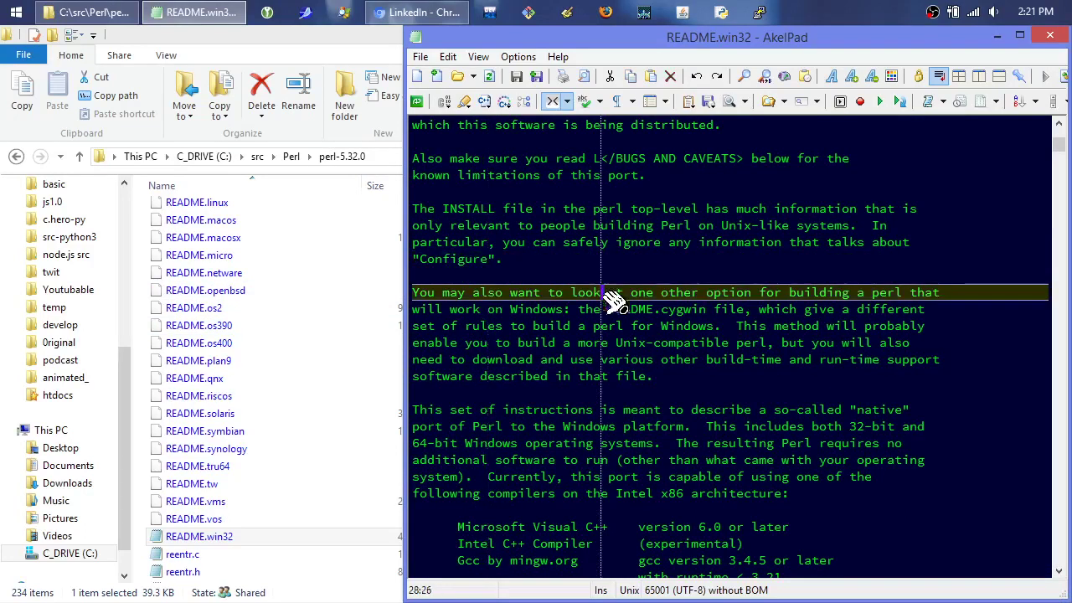
# - Read on in the README.win32 description to the list of compilers supported on the Intel x86 architecture
pyautogui.click(1059, 571)
pyautogui.click(1059, 571)
pyautogui.click(1058, 571)
pyautogui.click(1059, 571)
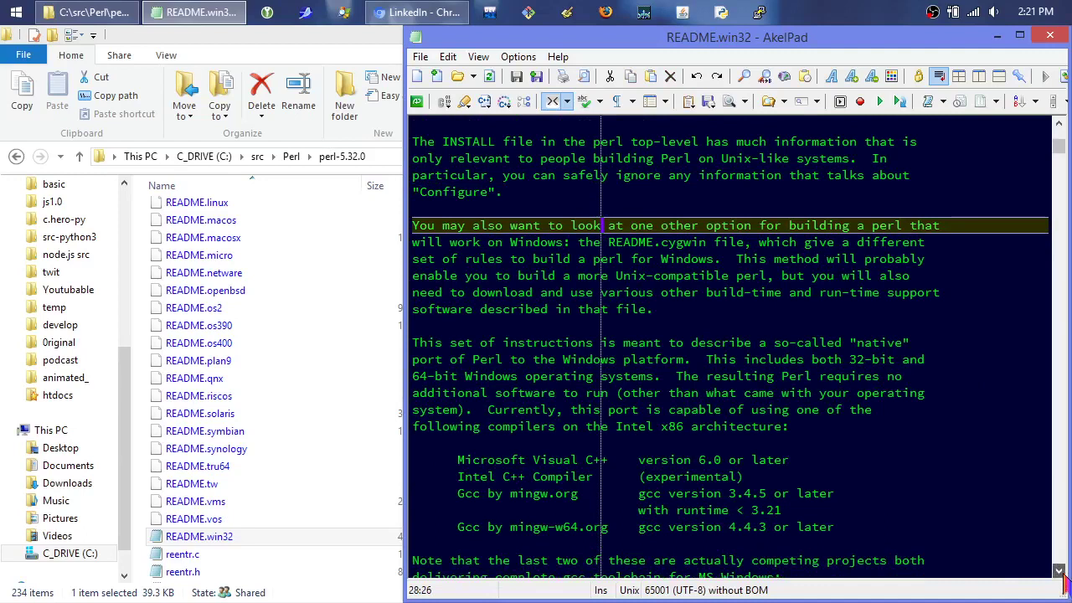
pyautogui.click(1059, 571)
pyautogui.click(1059, 572)
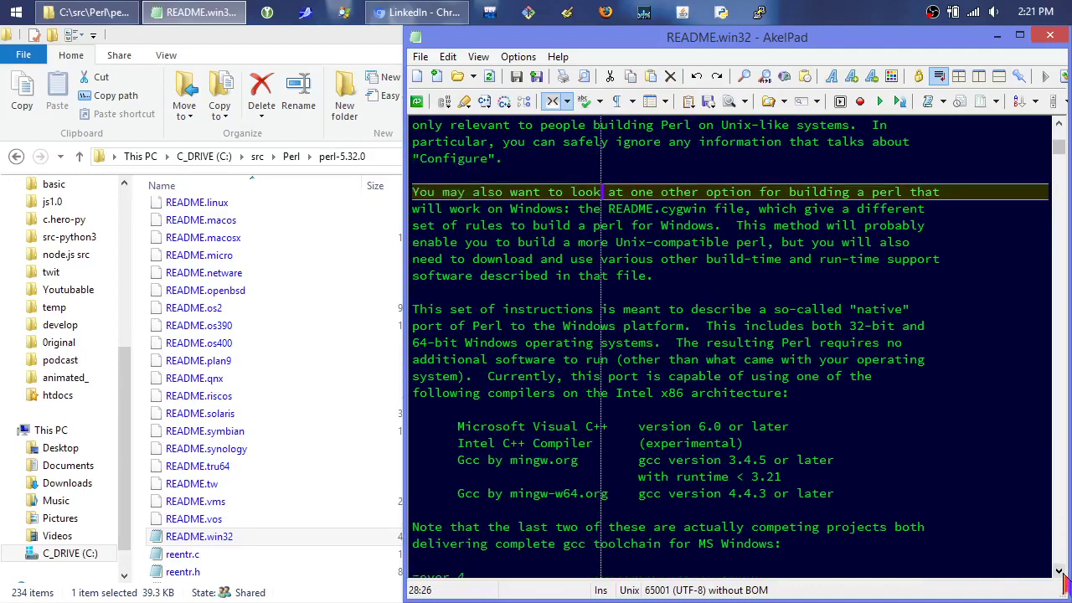